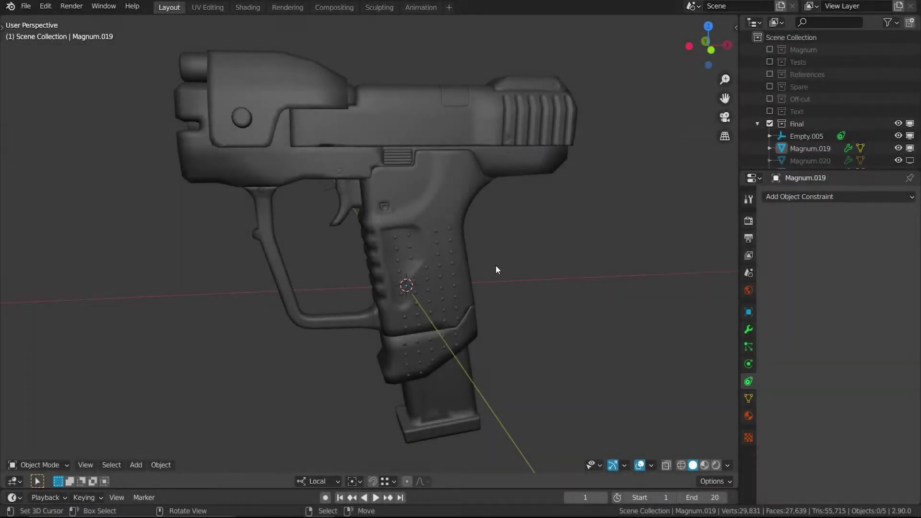
Add an armature rotated 90° on Y, snapped to the 3D cursor and scaled down.
key(shift+a)
click(539, 248)
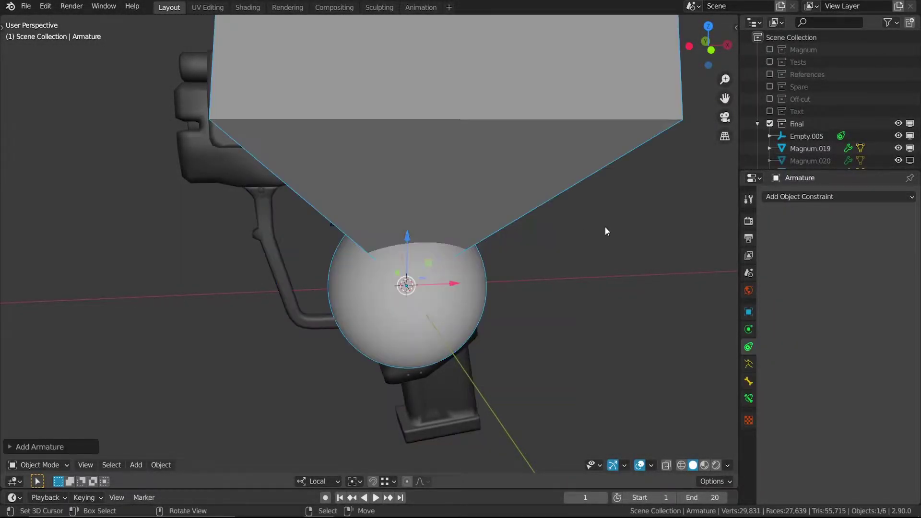
text(ry90)
key(Return)
key(q)
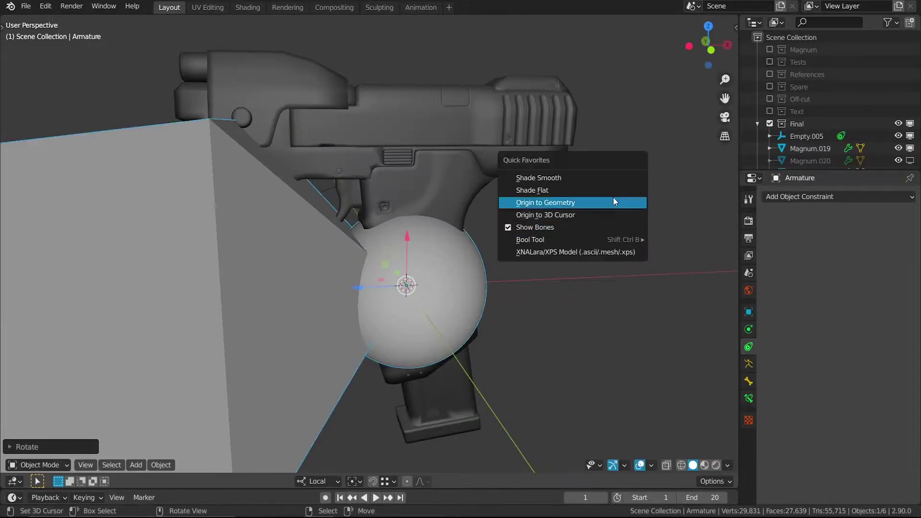
click(606, 199)
key(shift+s)
click(594, 165)
key(s)
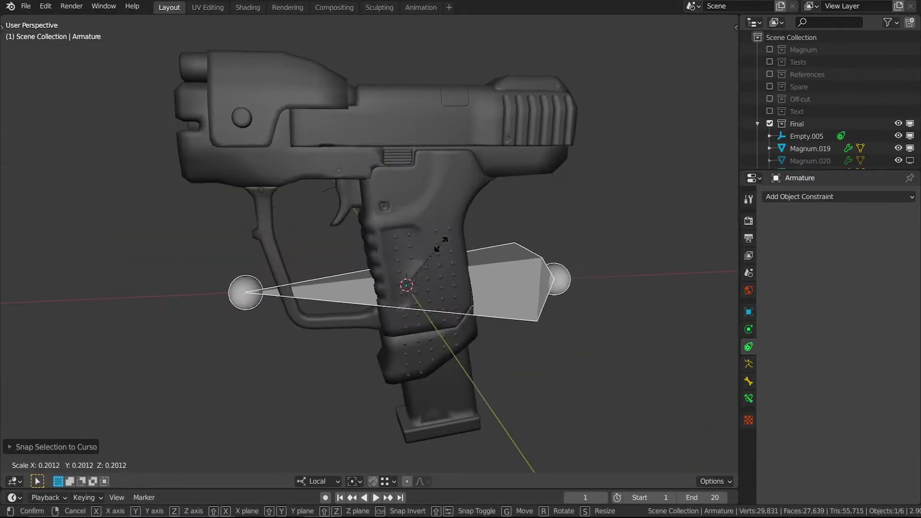
click(470, 257)
Parent the gun parts to the first armature.
key(a)
shift+click(503, 271)
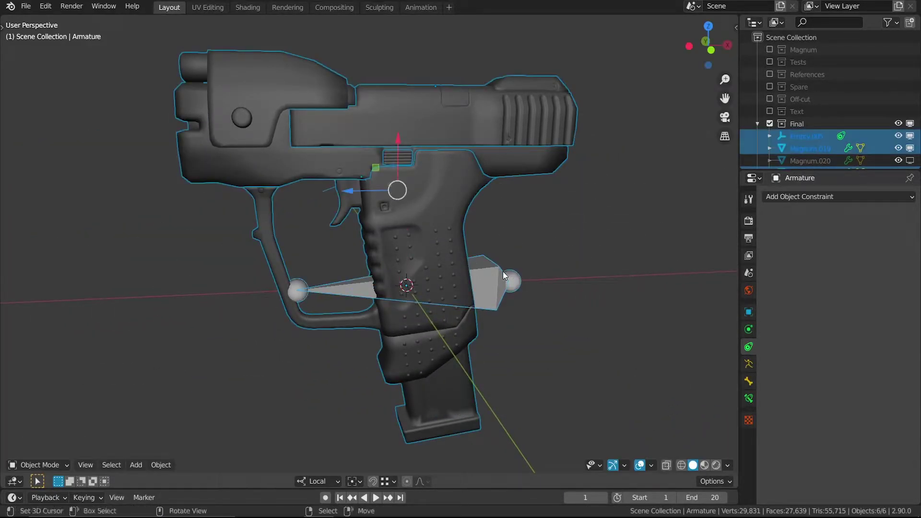
key(ctrl+p)
click(503, 271)
Add a second armature rotated -90° on Y.
key(shift+a)
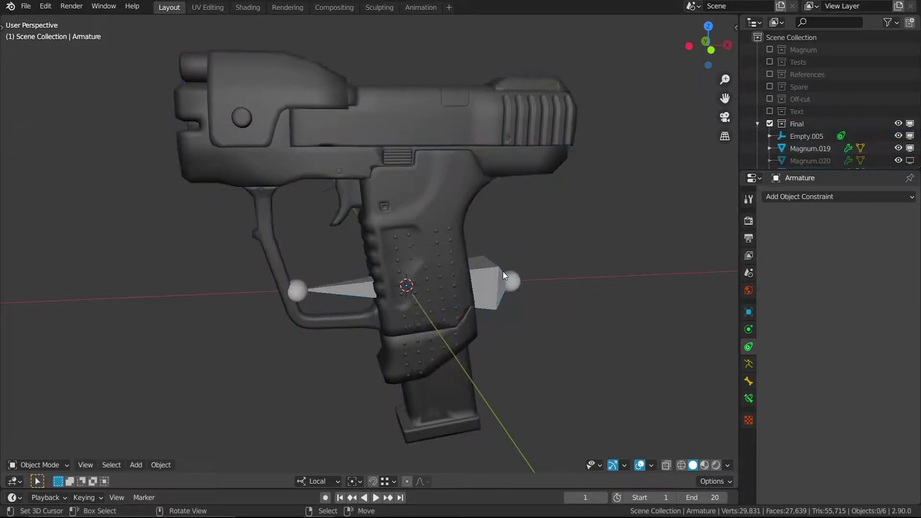
click(503, 271)
text(ry)
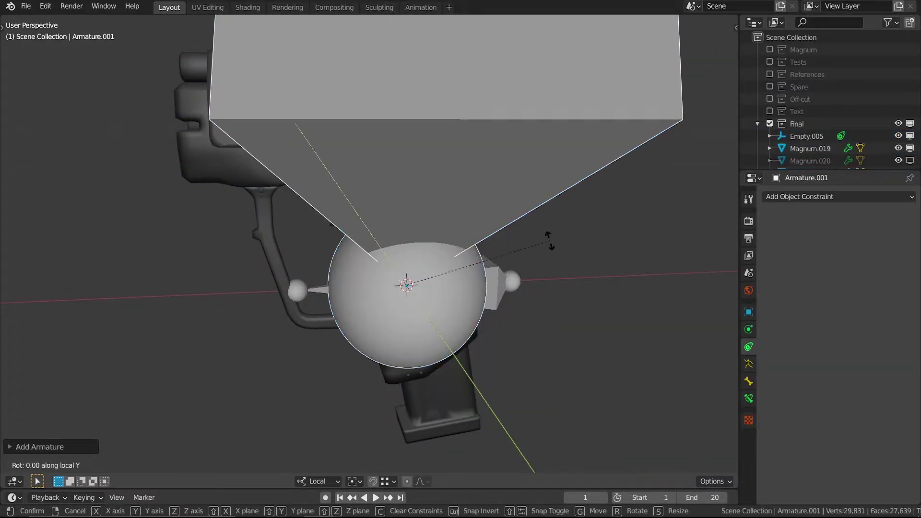
text(-90)
key(Return)
key(shift+s)
key(Escape)
Set the second armature's origin to geometry, snap it to the cursor and shrink it.
key(q)
click(512, 189)
key(shift+s)
click(562, 130)
key(s)
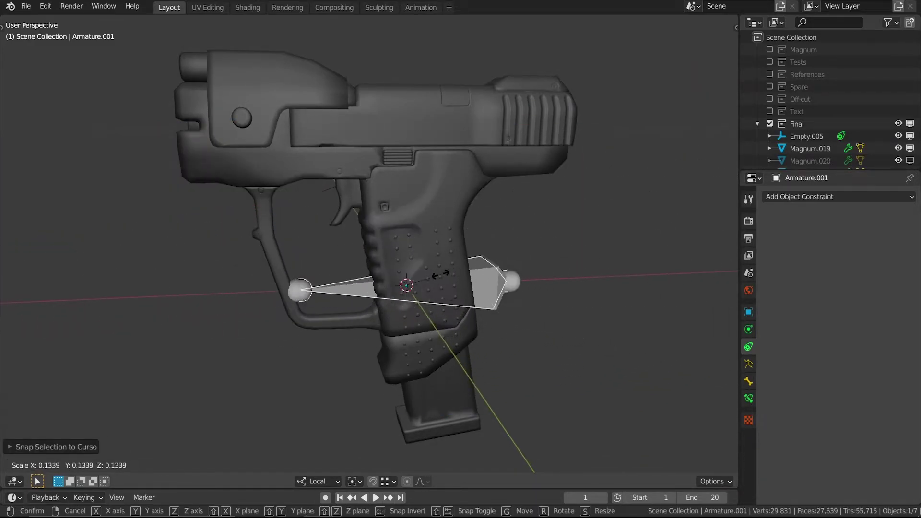
click(528, 259)
key(s)
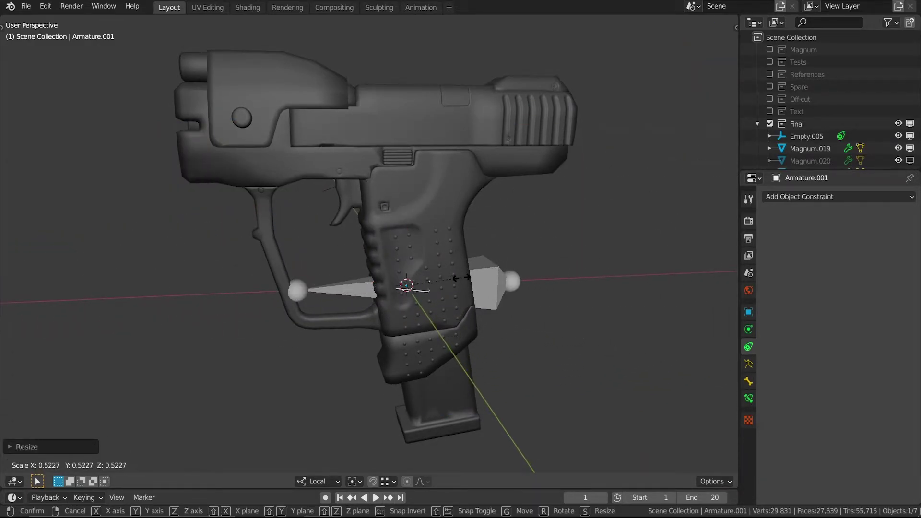
click(461, 277)
Raise the second armature up to the slide and parent the slide mesh to it.
middle_drag(461, 277, 387, 291)
drag(408, 280, 346, 160)
click(346, 134)
middle_drag(347, 134, 510, 343)
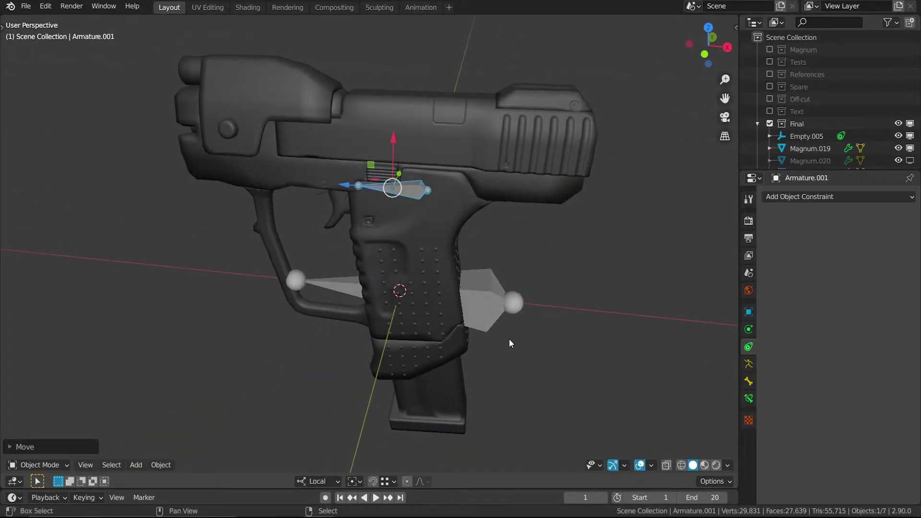
shift+click(502, 305)
key(ctrl+p)
click(502, 305)
Hide the armature bones and switch to front orthographic view.
key(alt+a)
key(q)
click(485, 328)
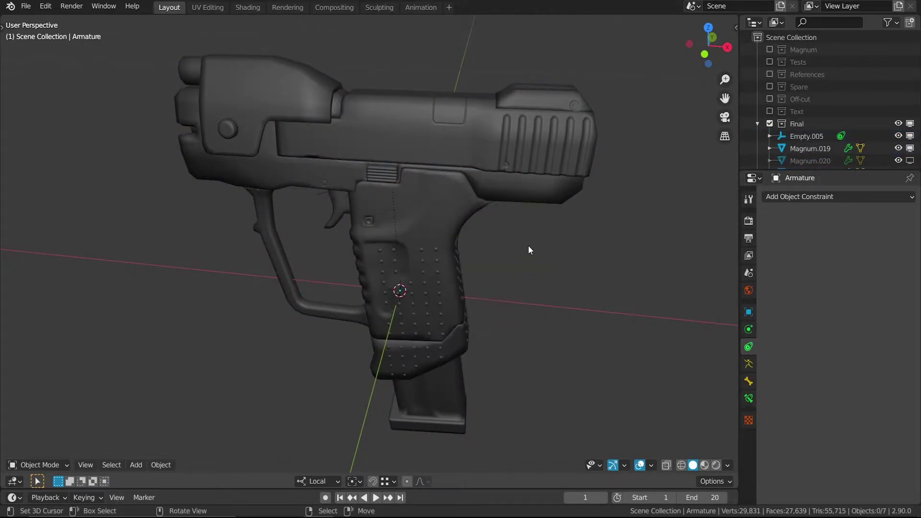
key(KP_1)
scroll(485, 202, up, 4)
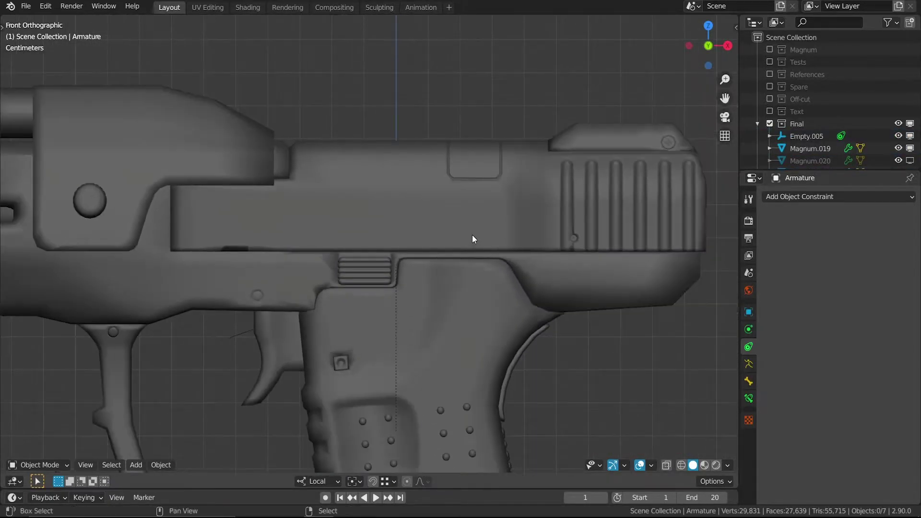
shift+middle_drag(474, 234, 468, 236)
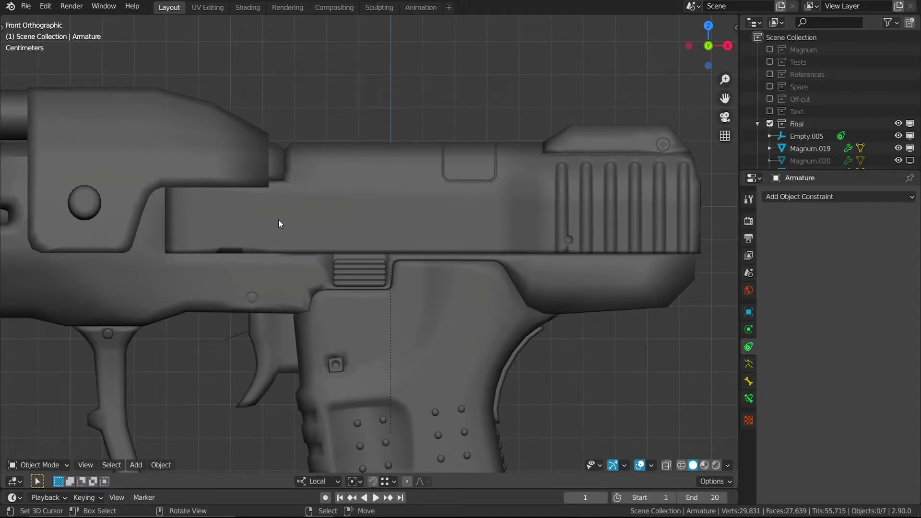
mouse_move(308, 217)
mouse_down()
mouse_move(467, 209)
mouse_move(472, 217)
mouse_up()
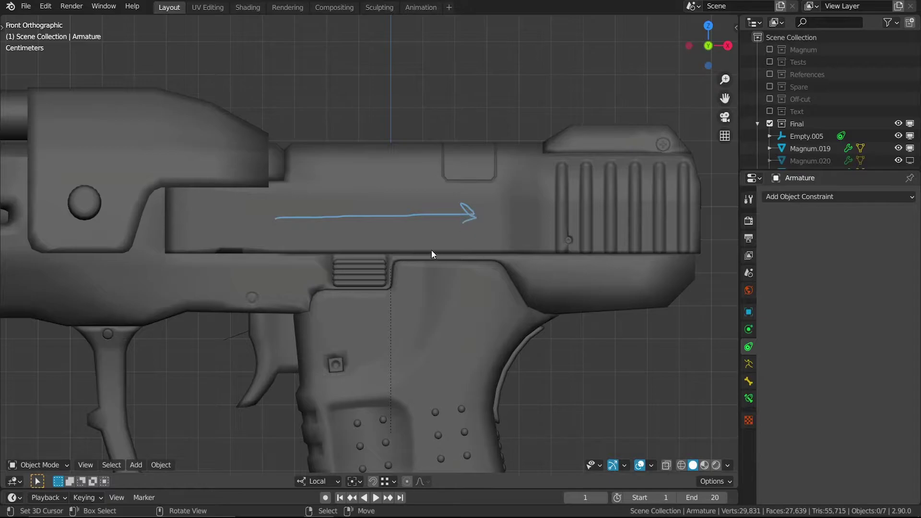
mouse_move(363, 281)
mouse_down()
mouse_move(363, 247)
mouse_move(352, 261)
mouse_move(375, 261)
mouse_up()
mouse_move(382, 268)
right_down()
mouse_move(360, 269)
mouse_move(516, 206)
mouse_move(320, 217)
right_up()
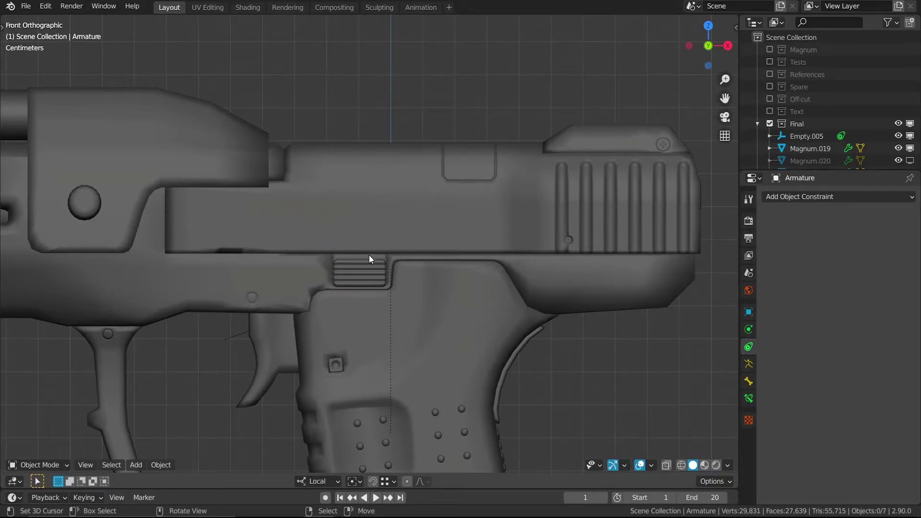
Hide the slide and raise the ridged slide release slightly along its local Z.
right_click(439, 209)
key(h)
scroll(437, 211, up, 3)
shift+middle_drag(433, 226, 360, 194)
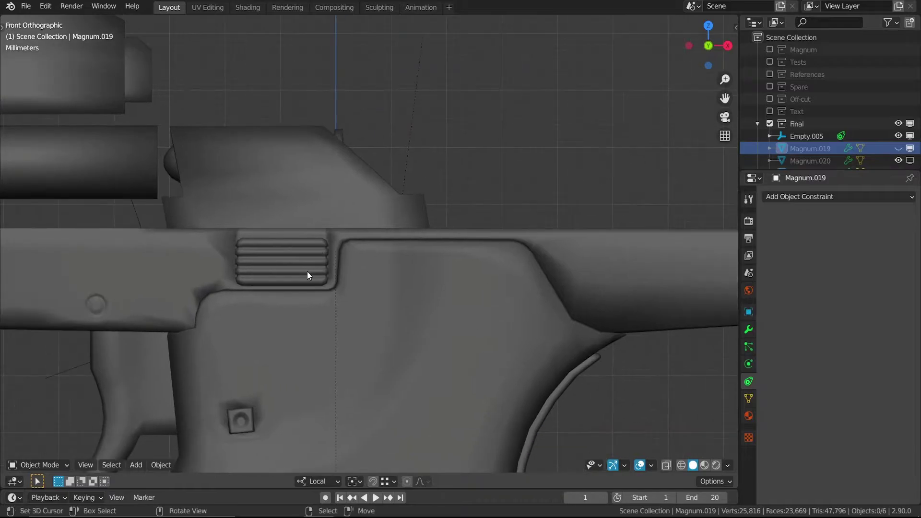
right_click(307, 272)
scroll(354, 274, up, 3)
key(shift+z)
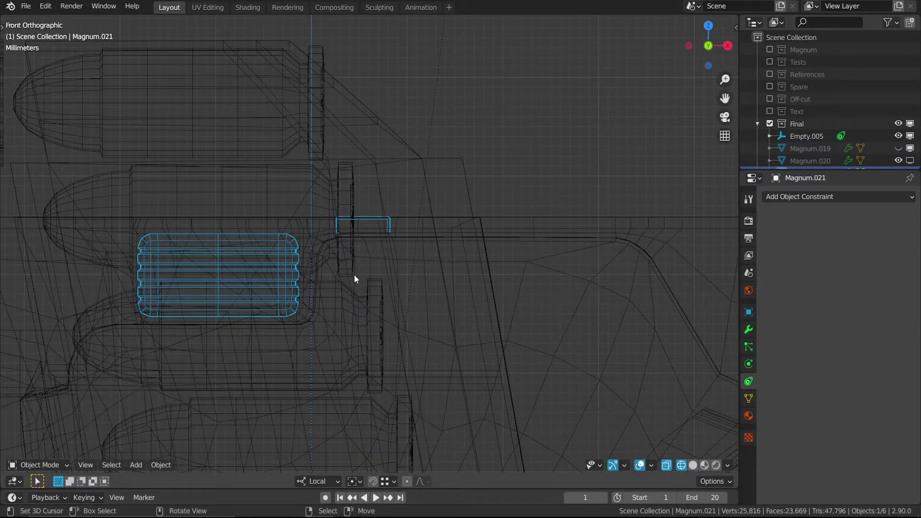
scroll(354, 274, up, 3)
key(g)
key(z)
key(z)
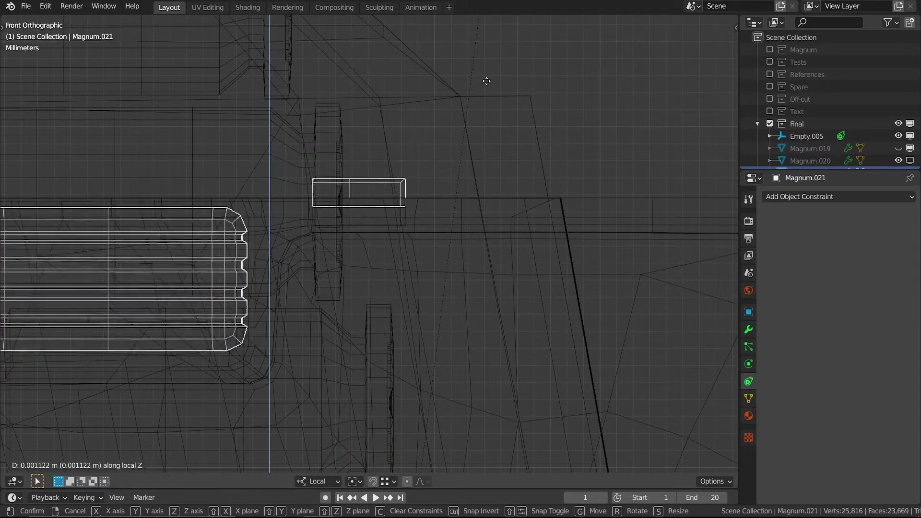
click(485, 455)
Unhide the slide and shift it along its local X against the release.
scroll(556, 338, down, 4)
key(alt+a)
key(alt+h)
key(shift+z)
right_click(396, 150)
shift+middle_drag(374, 206, 376, 230)
scroll(377, 235, up, 3)
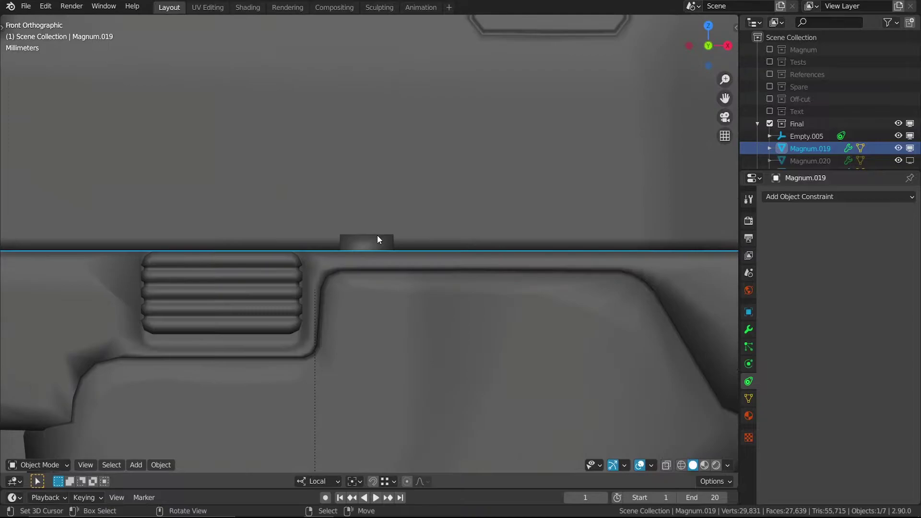
key(g)
key(x)
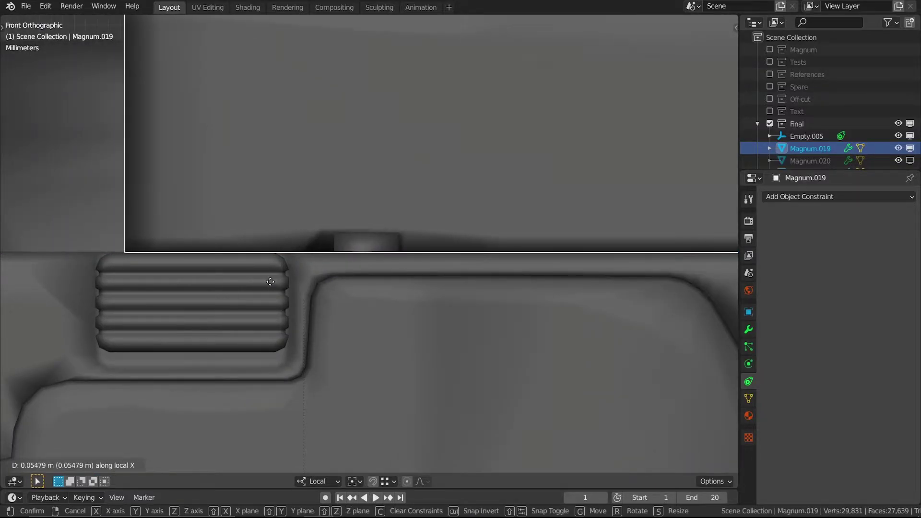
click(283, 276)
Fine-tune the slide's X alignment in wireframe, then reselect the ridged slide release.
scroll(394, 281, up, 2)
key(shift+z)
scroll(498, 274, up, 2)
key(g)
key(x)
key(x)
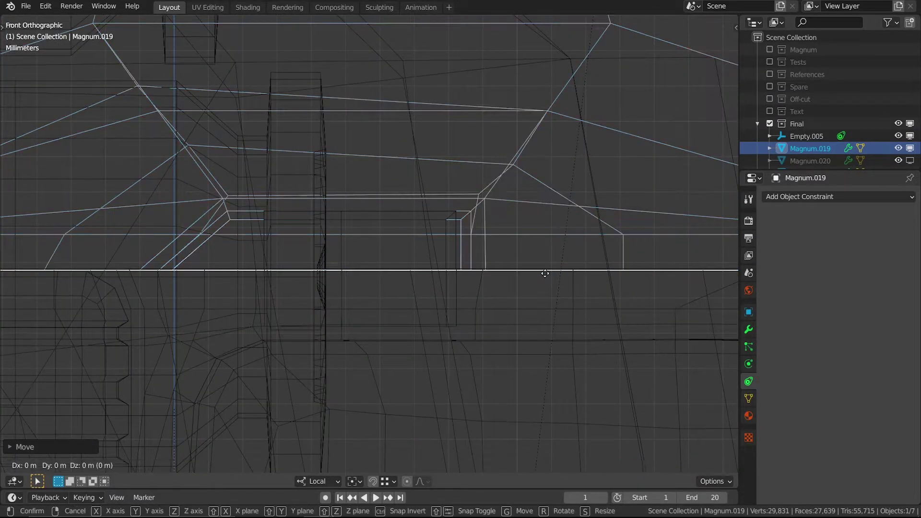
click(398, 283)
scroll(327, 283, down, 2)
key(shift+z)
middle_drag(442, 292, 536, 279)
click(393, 257)
Add a Transformation constraint targeting Magnum.019, with Local Space for target and owner.
click(794, 197)
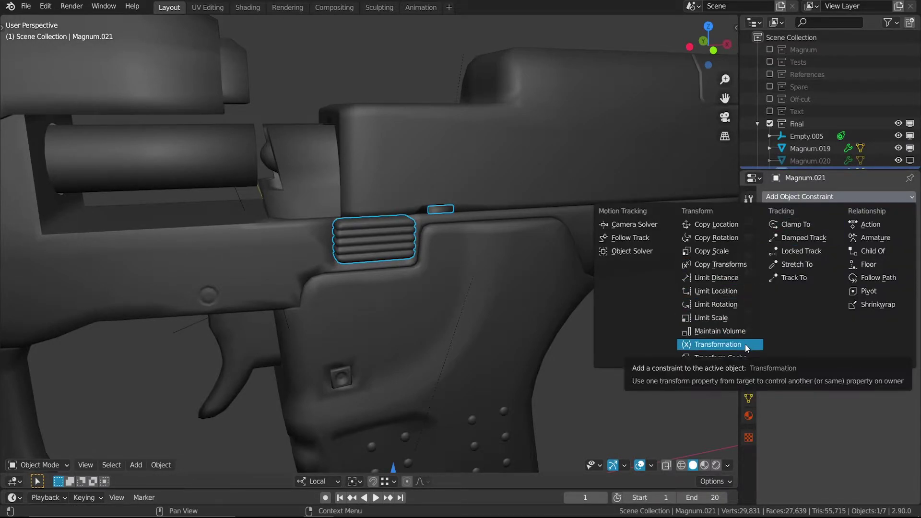
click(718, 344)
click(895, 236)
click(537, 137)
click(867, 287)
click(860, 315)
click(849, 304)
click(847, 332)
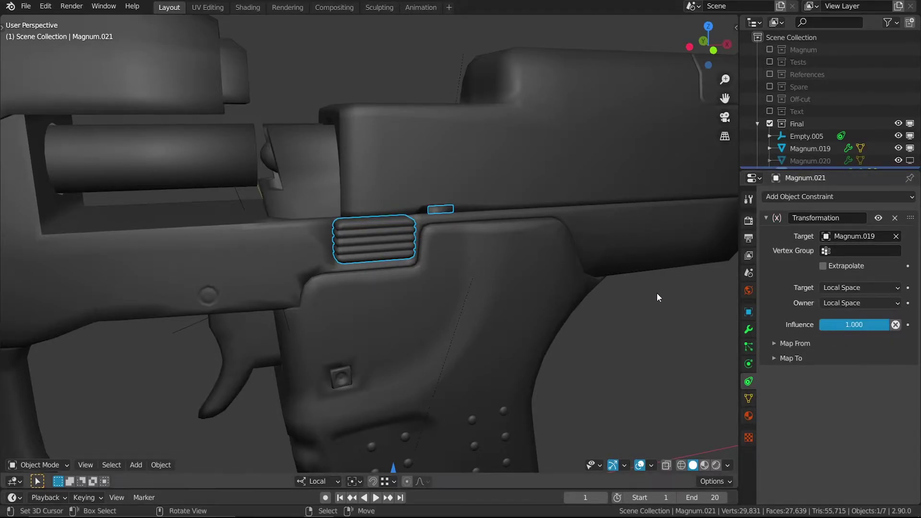
click(789, 358)
scroll(794, 358, down, 1)
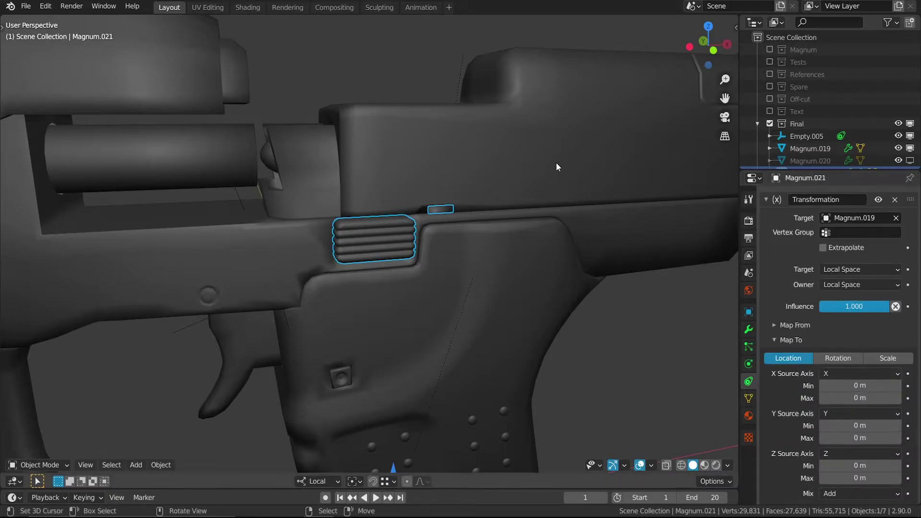
Set Map To Z Max to 0.00161 m and Map From X Max to the slide's 0.0544 m.
key(n)
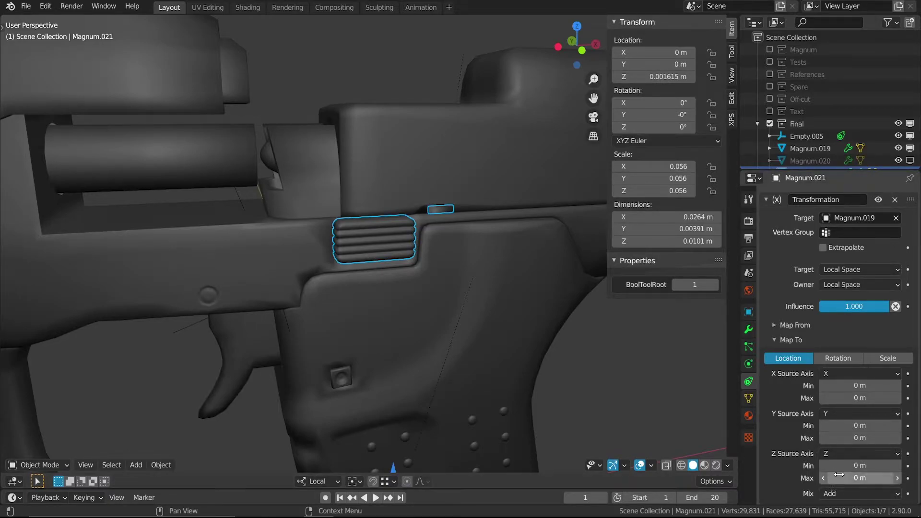
text(0.00161 m)
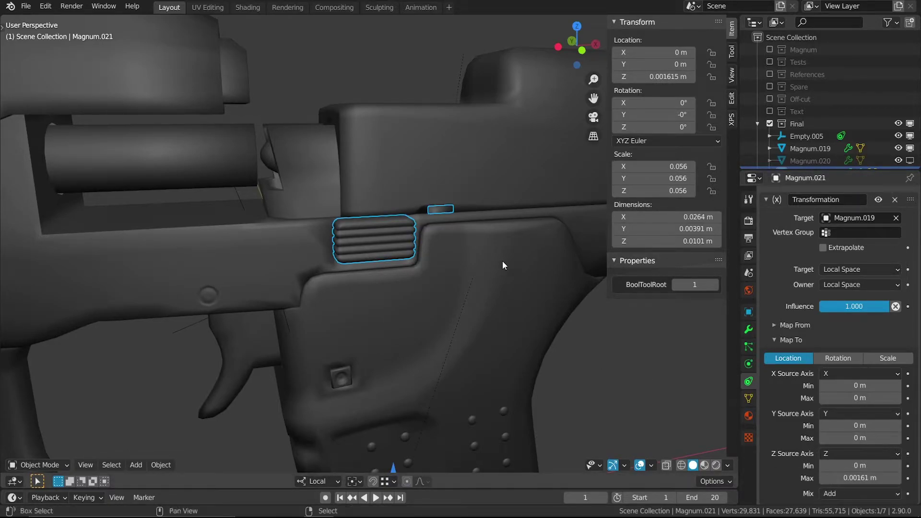
shift+middle_drag(502, 275, 442, 311)
right_click(473, 180)
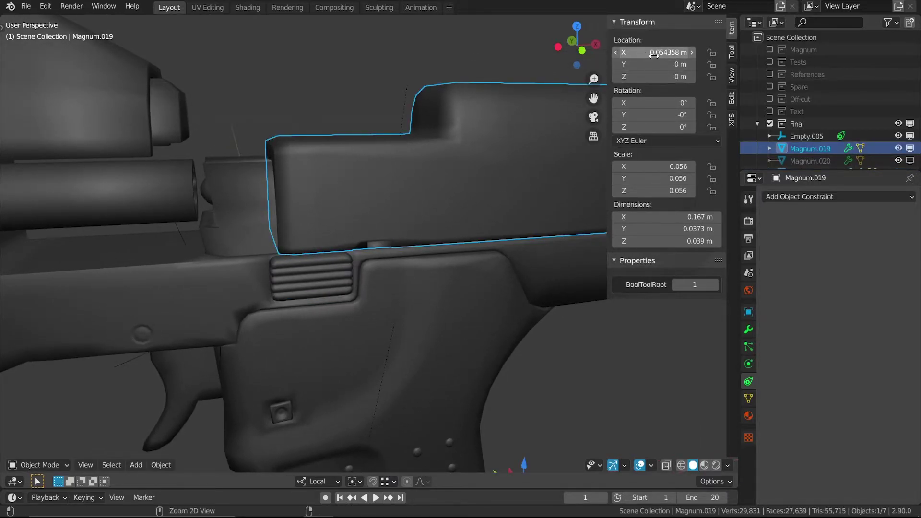
click(343, 278)
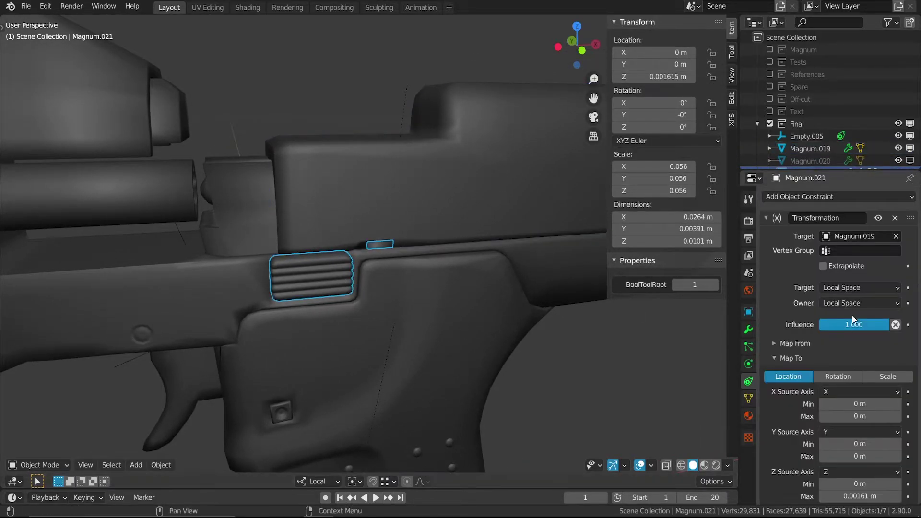
click(809, 345)
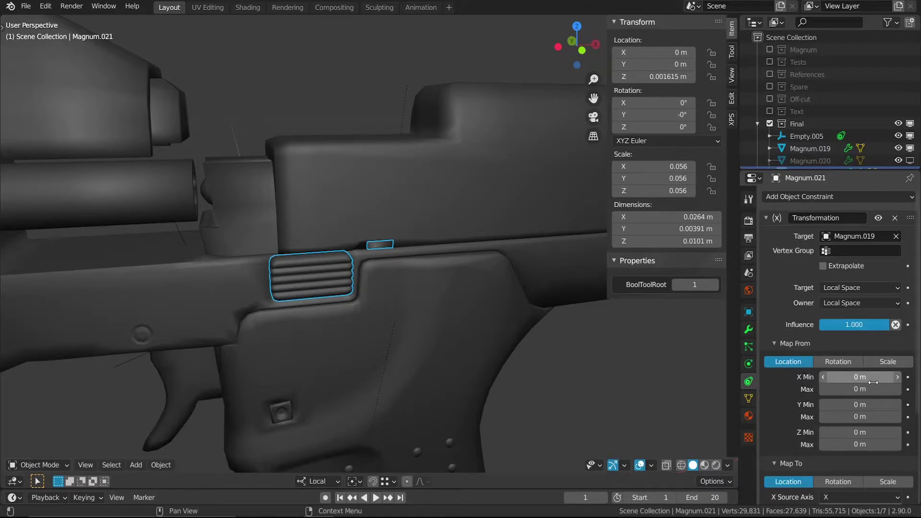
text(0.0544 m)
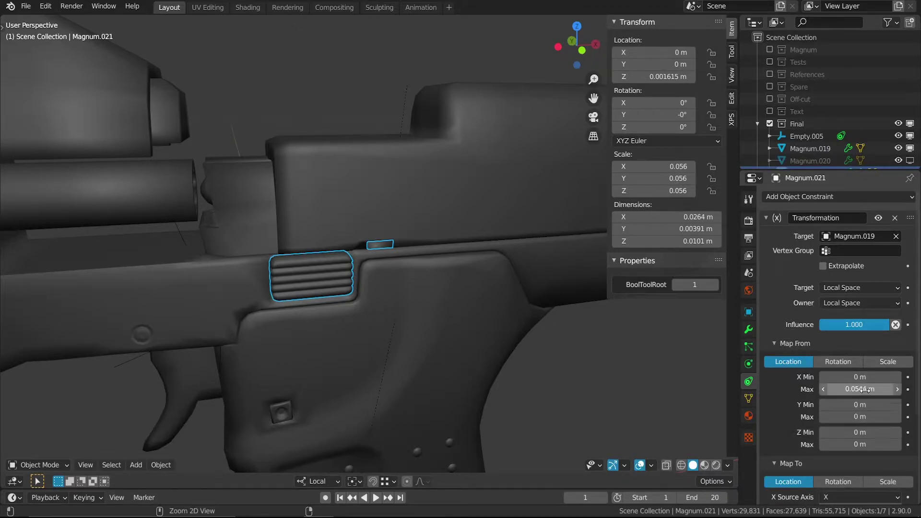
scroll(785, 402, down, 2)
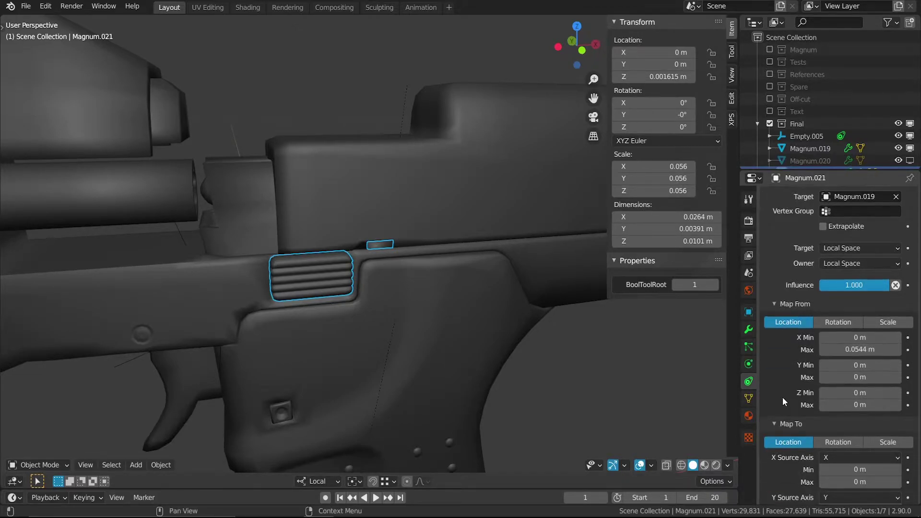
scroll(783, 396, down, 4)
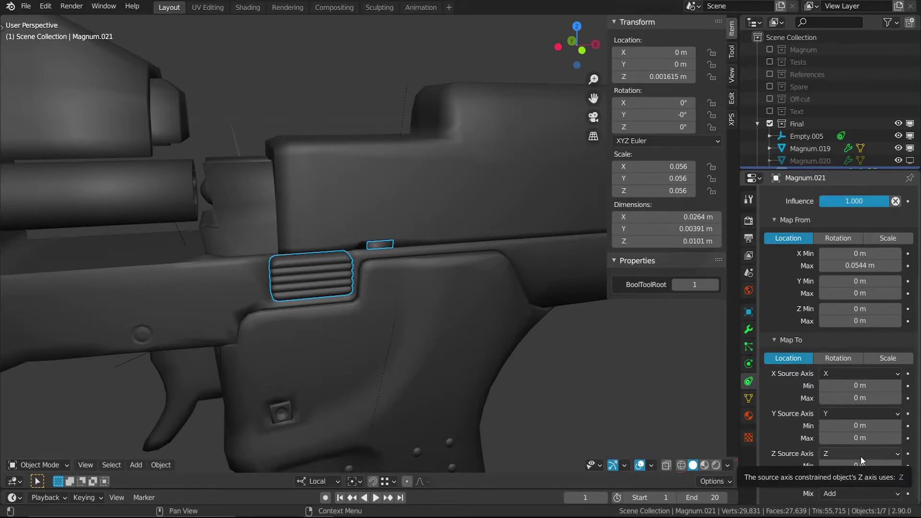
Set the Z source axis to X and the location mix mode to Replace.
click(839, 452)
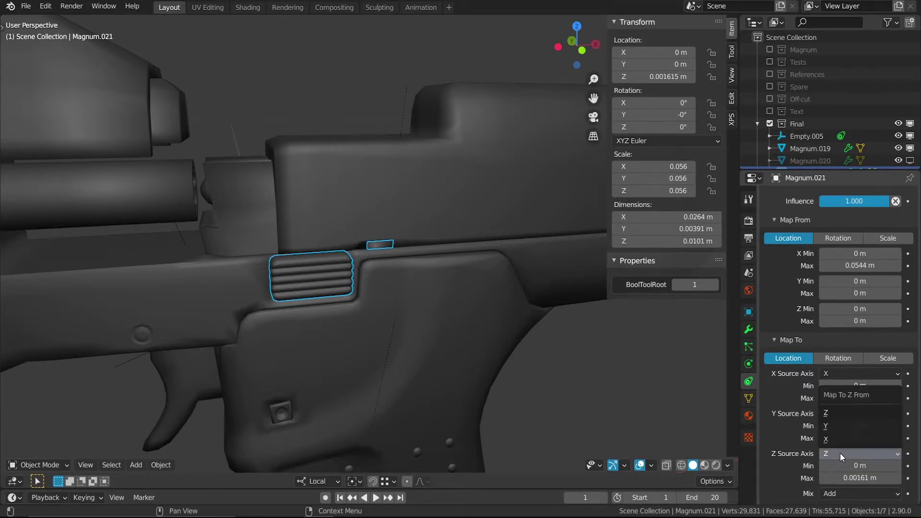
click(840, 439)
middle_drag(420, 328, 413, 321)
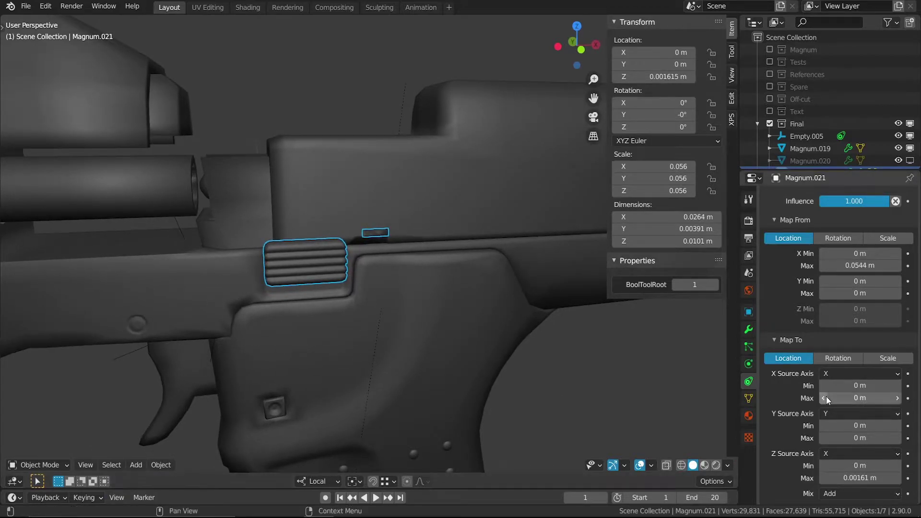
click(837, 493)
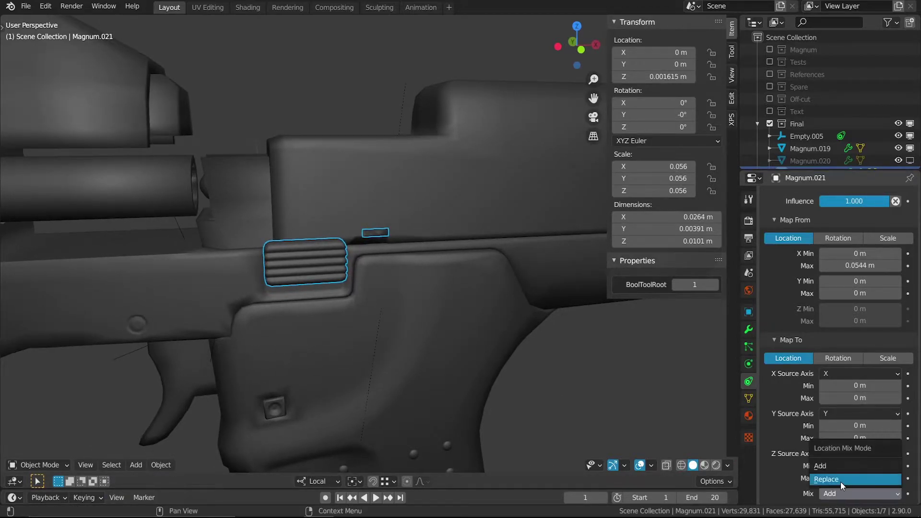
click(840, 480)
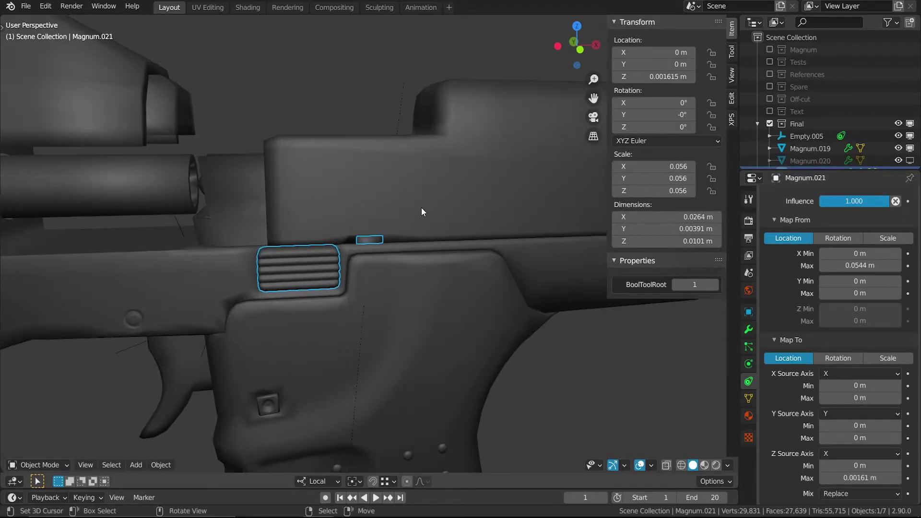
Start moving the slide Magnum.019 along its local X as a test.
click(422, 209)
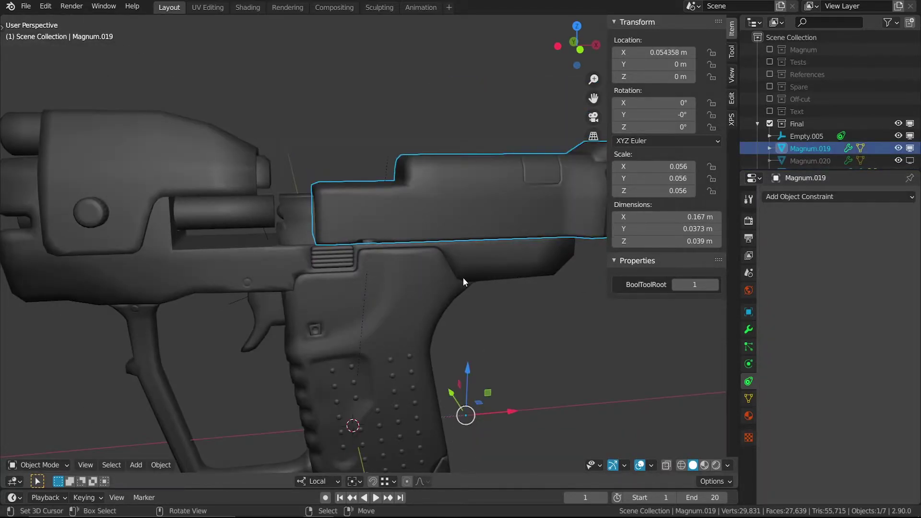
key(g)
key(x)
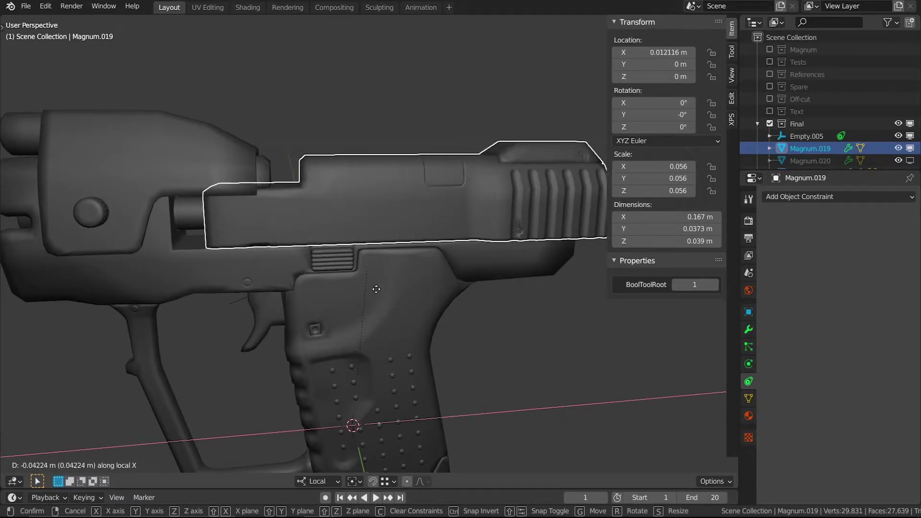
Test-slide Magnum.019 along local X, leaving it at 0.054358 m.
click(438, 289)
scroll(438, 289, up, 1)
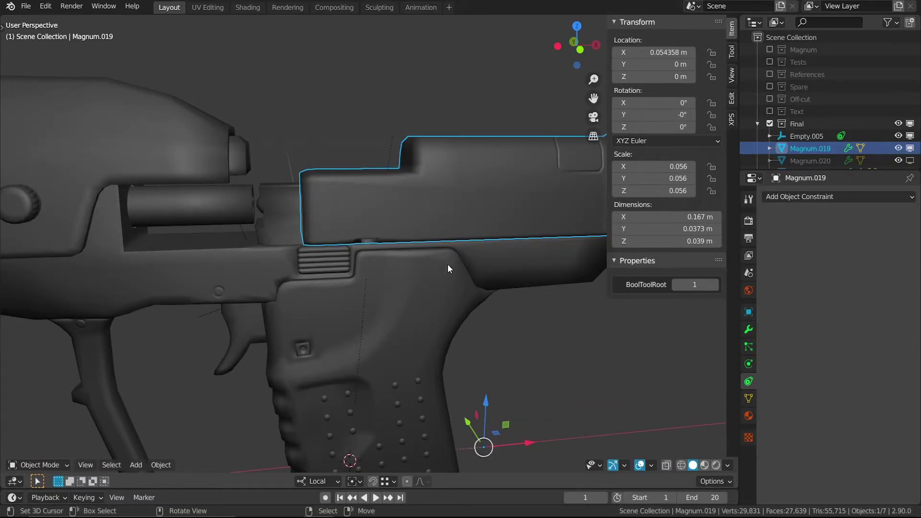
scroll(319, 260, up, 3)
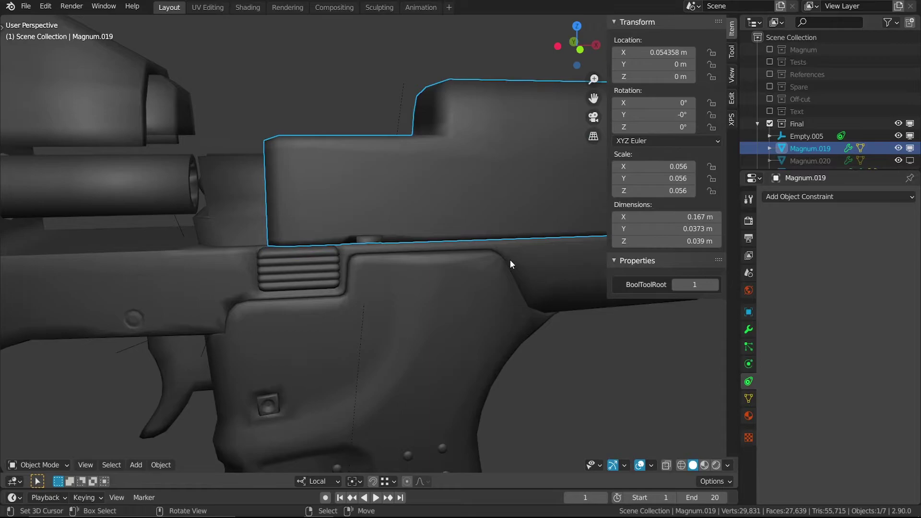
key(g)
key(x)
key(x)
right_click(487, 261)
scroll(474, 260, down, 1)
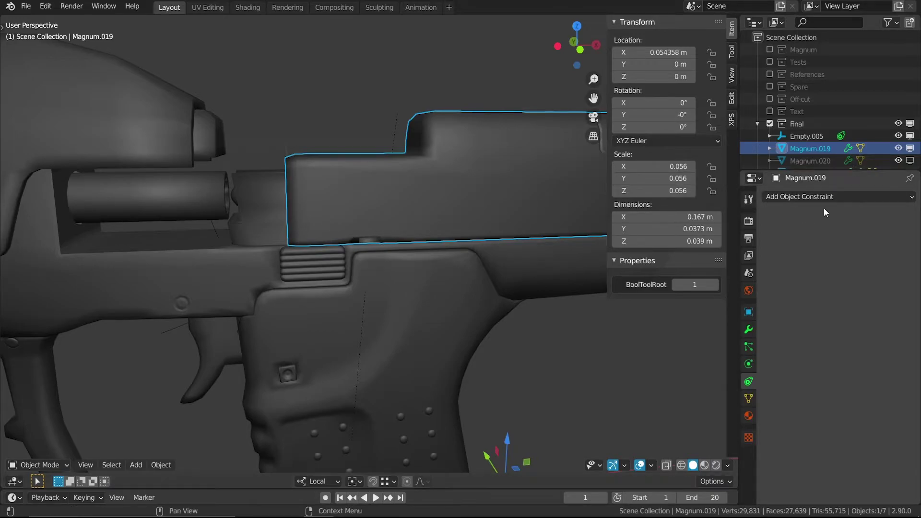
click(815, 196)
Add a Limit Location constraint clamping local X from 0 to 0.0544 m, with Affect Transform on.
click(742, 291)
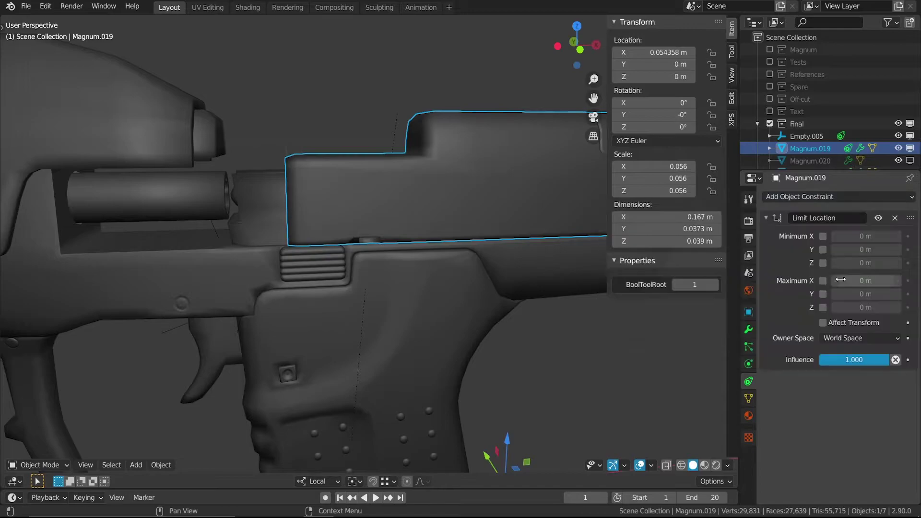
click(822, 237)
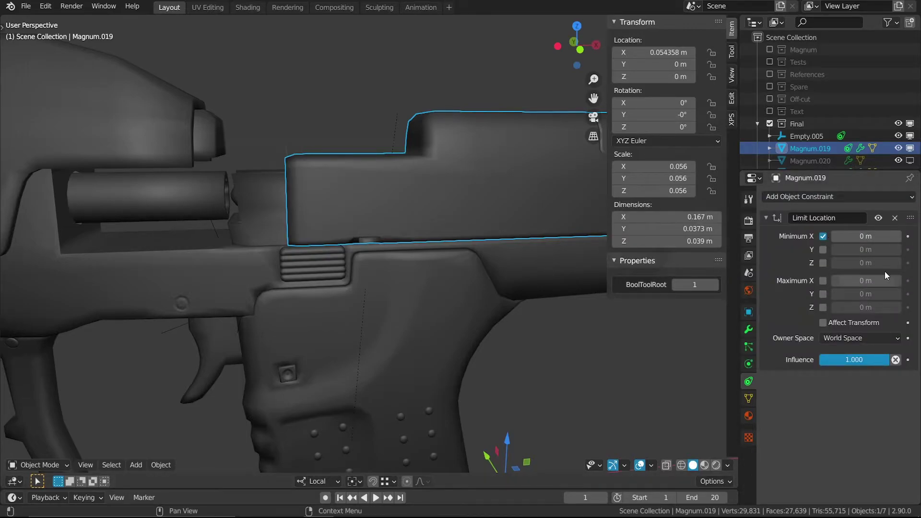
click(862, 337)
click(869, 365)
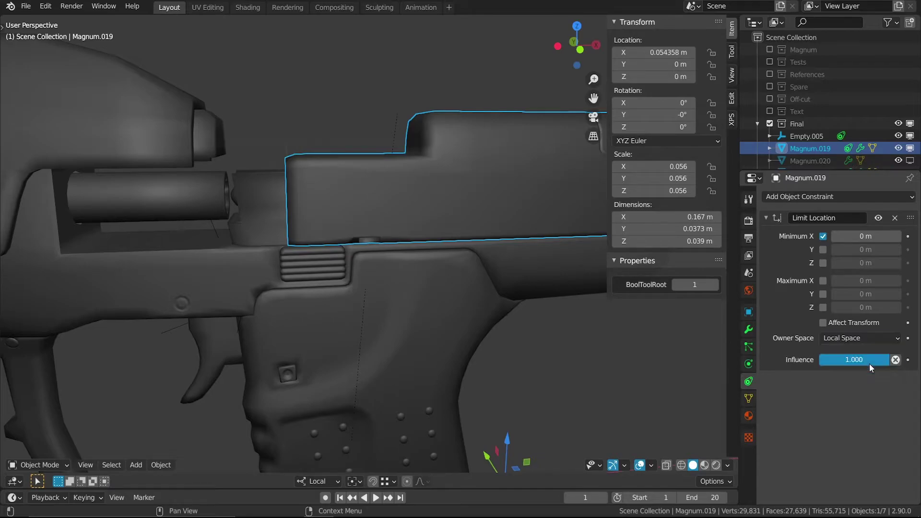
click(822, 280)
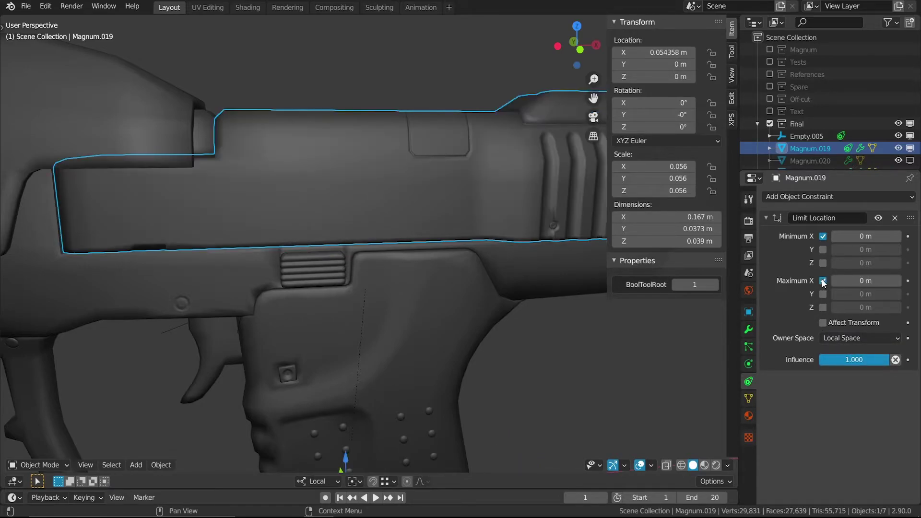
text(0.0544 m)
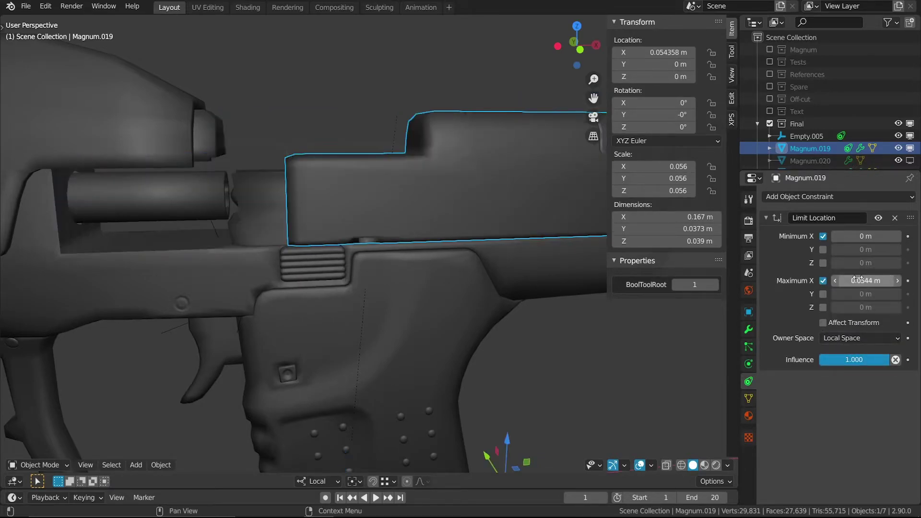
click(346, 259)
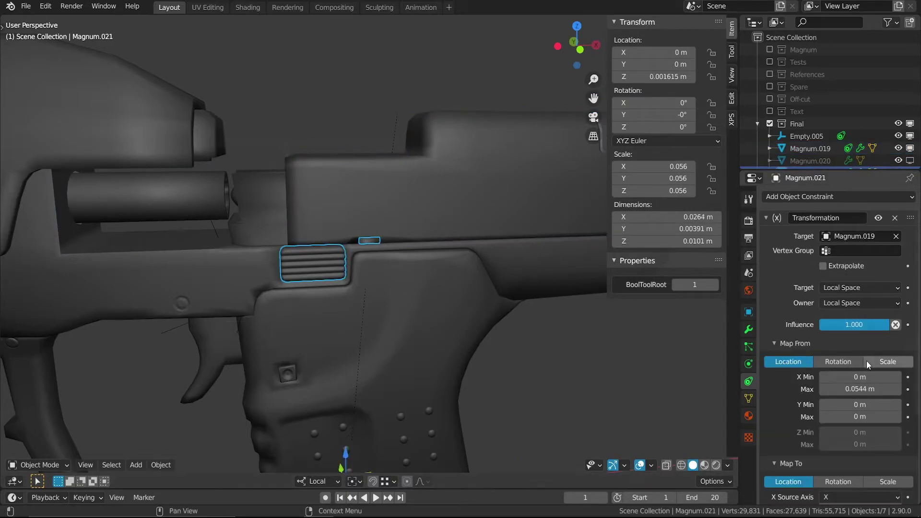
click(576, 214)
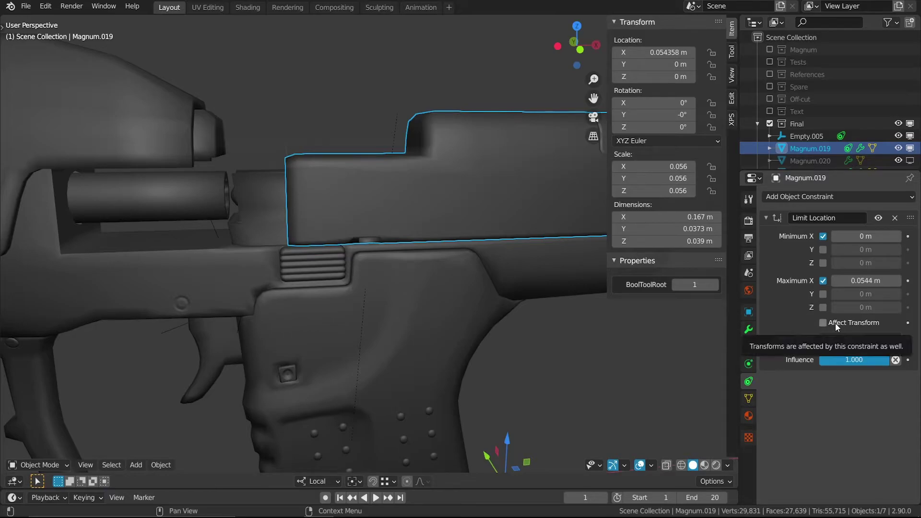
click(858, 323)
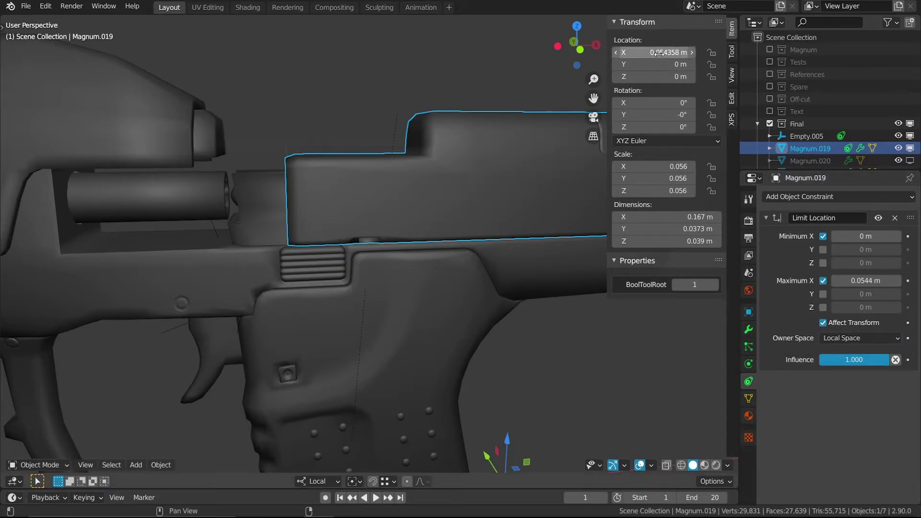
scroll(386, 265, down, 3)
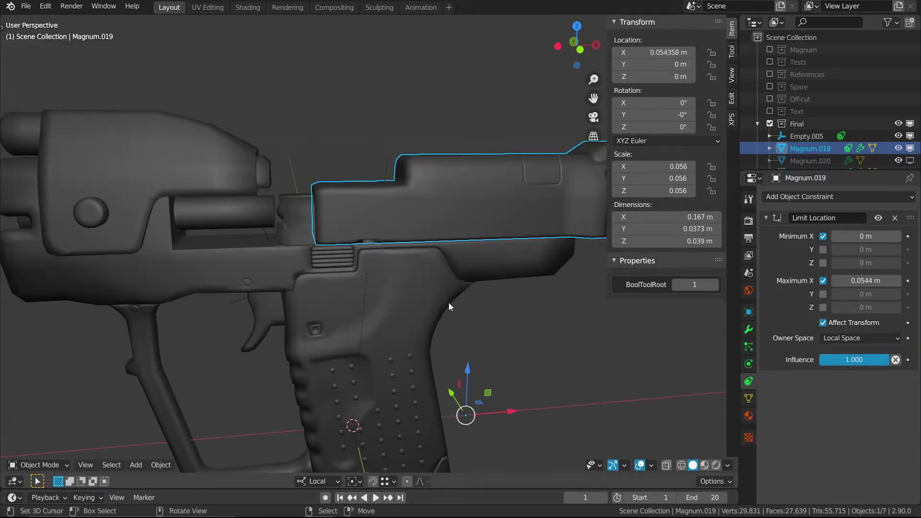
Test the slide's X limits with a cancelled move.
key(g)
key(x)
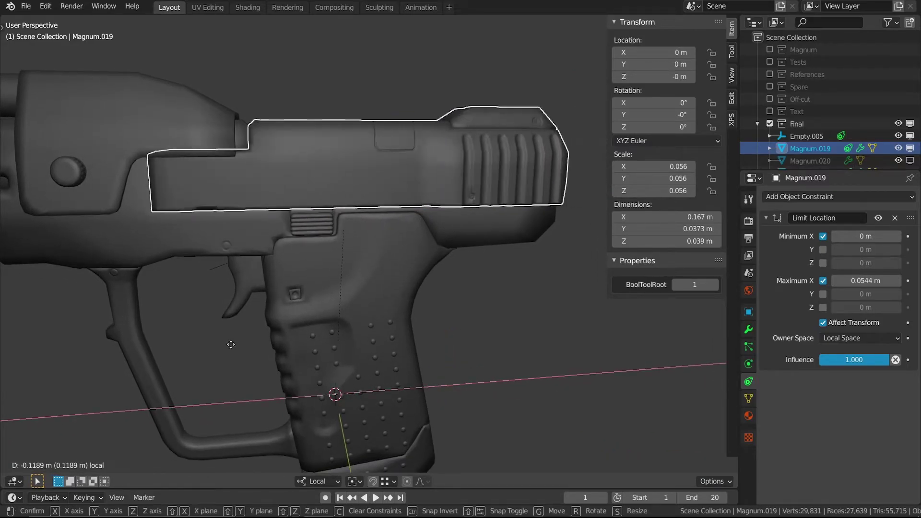
key(Escape)
scroll(420, 304, up, 4)
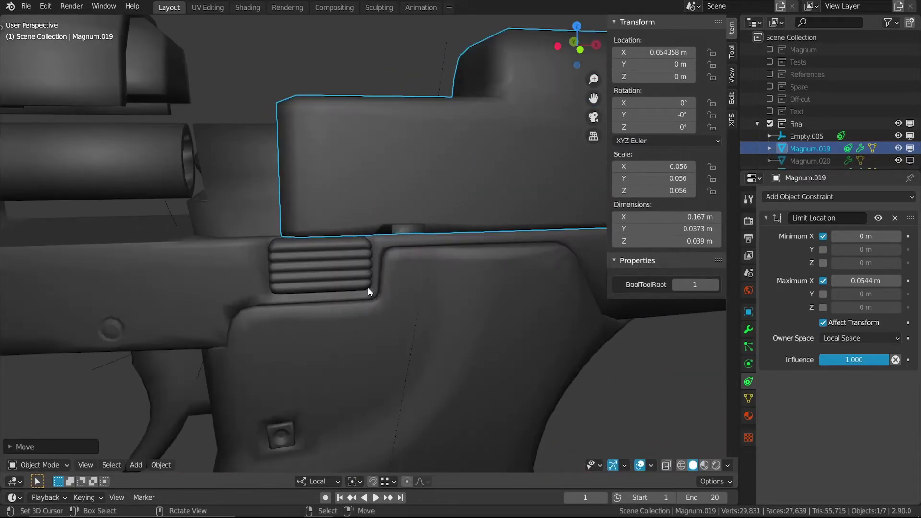
Set the grill constraint's Map From X Min to 0.054 m.
click(347, 252)
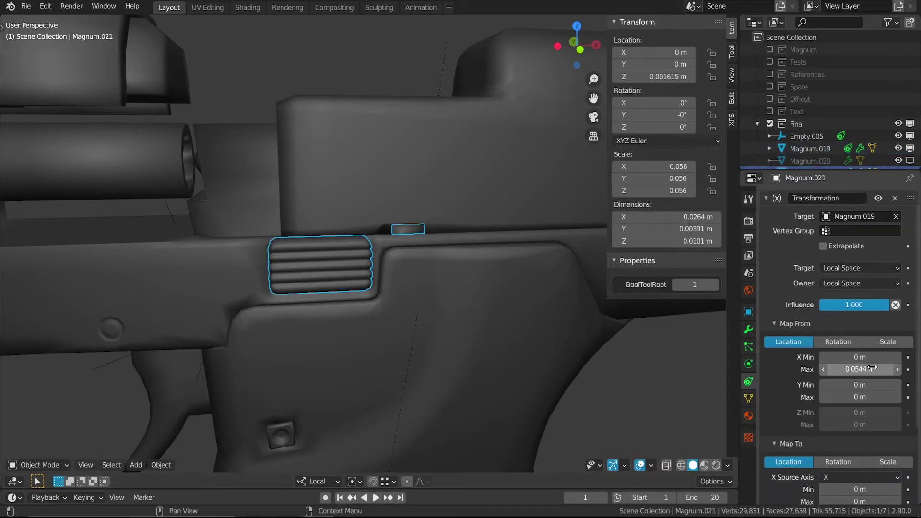
scroll(826, 333, down, 3)
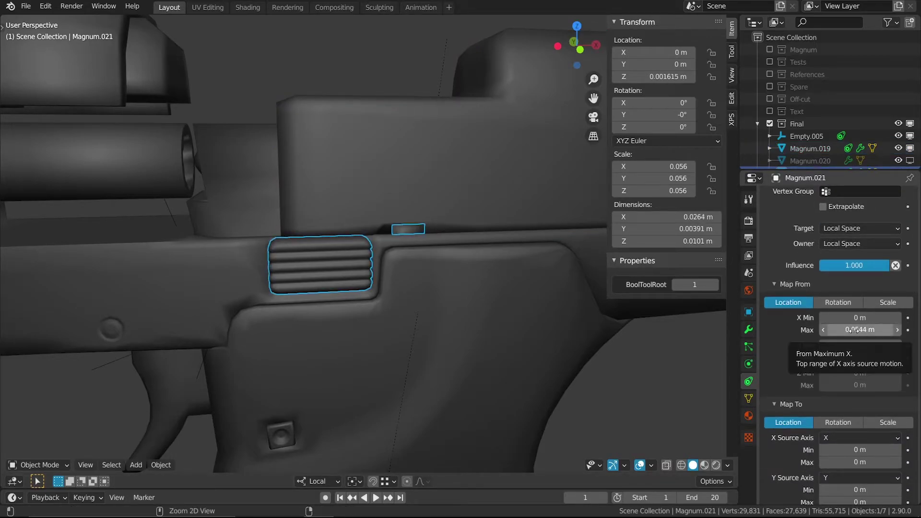
text(0.0544 m)
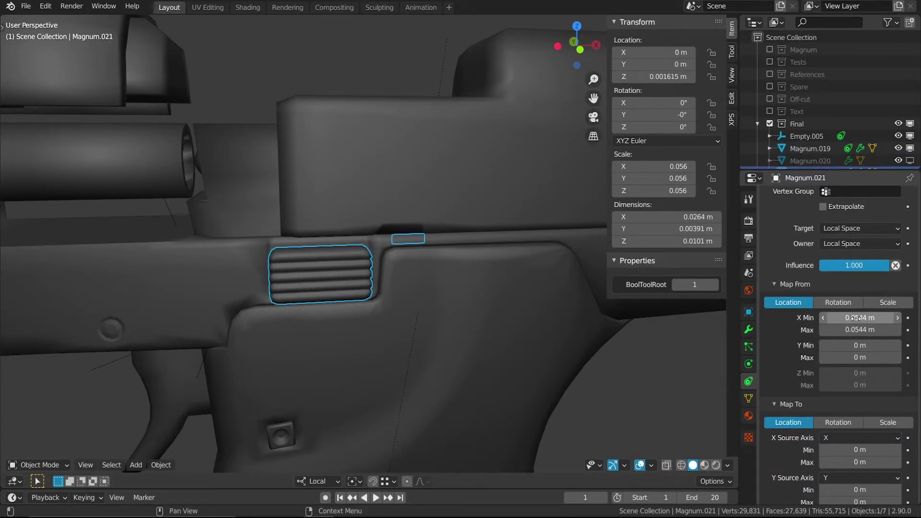
double_click(855, 318)
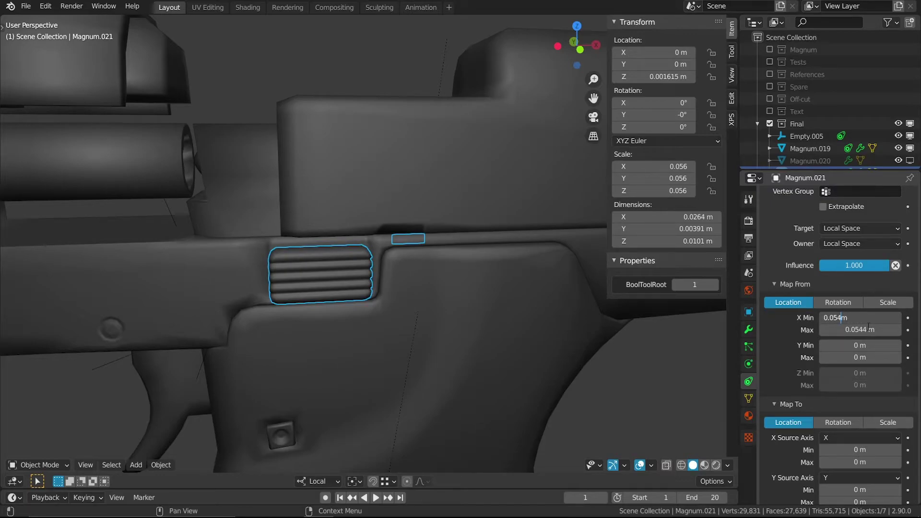
key(Return)
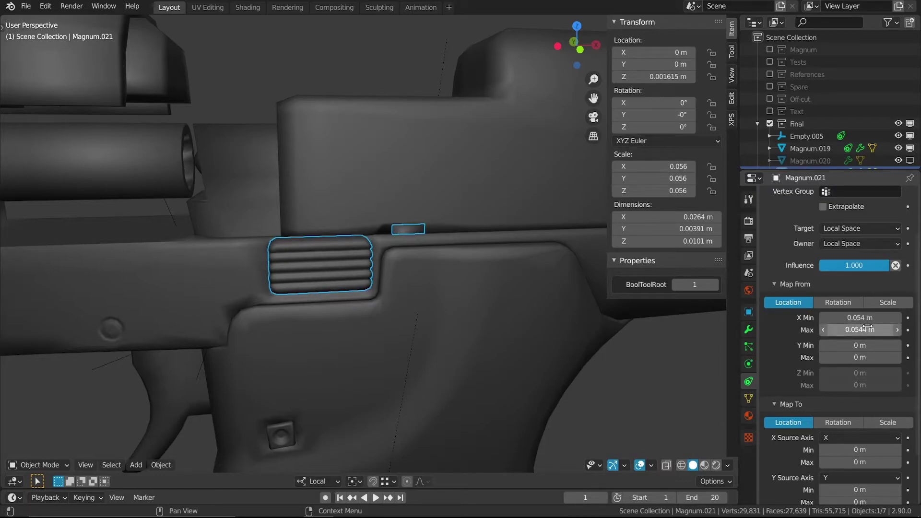
Start test-moving the pistol slide Magnum.019 along local X.
click(488, 194)
key(g)
key(x)
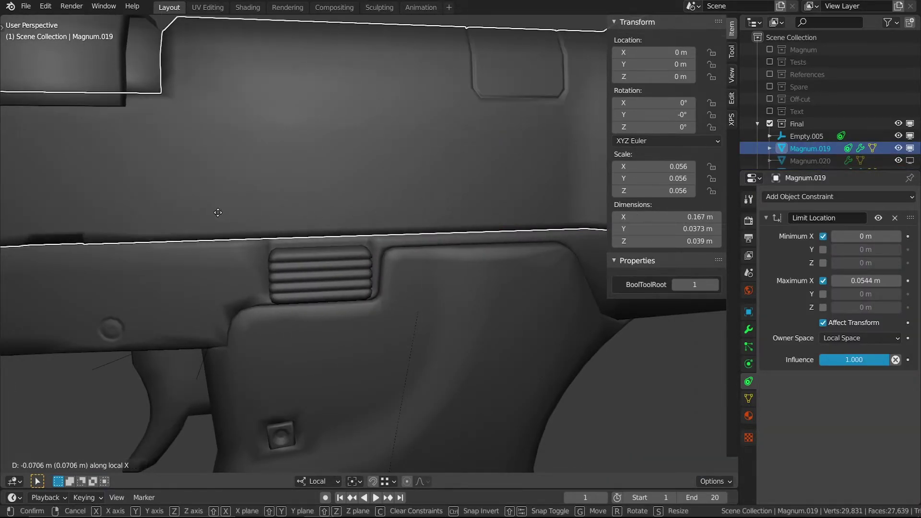
Cancel the test move and clear Magnum.019's location back to 0.
click(709, 216)
scroll(460, 256, down, 3)
key(a)
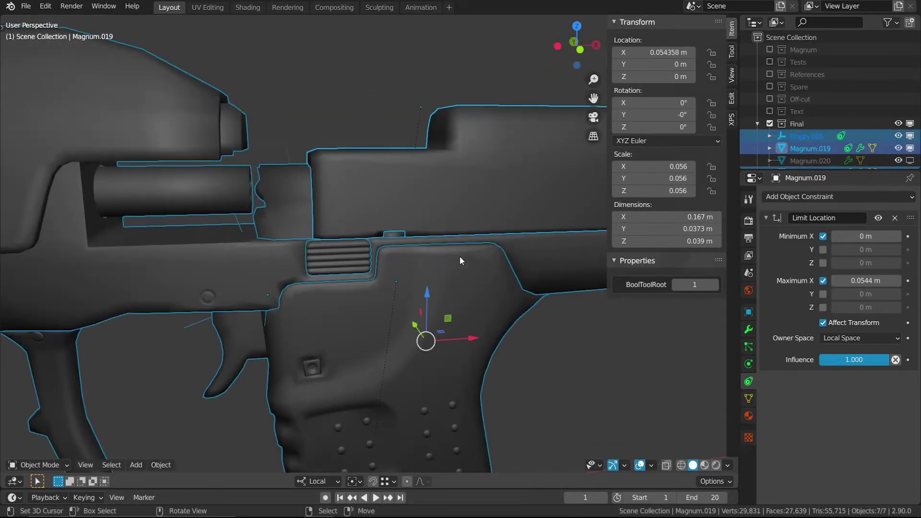
key(a)
scroll(460, 257, down, 2)
click(429, 226)
key(alt+g)
Show the armature bones again and select Armature.001.
middle_drag(429, 226, 436, 281)
key(alt+a)
key(q)
click(416, 250)
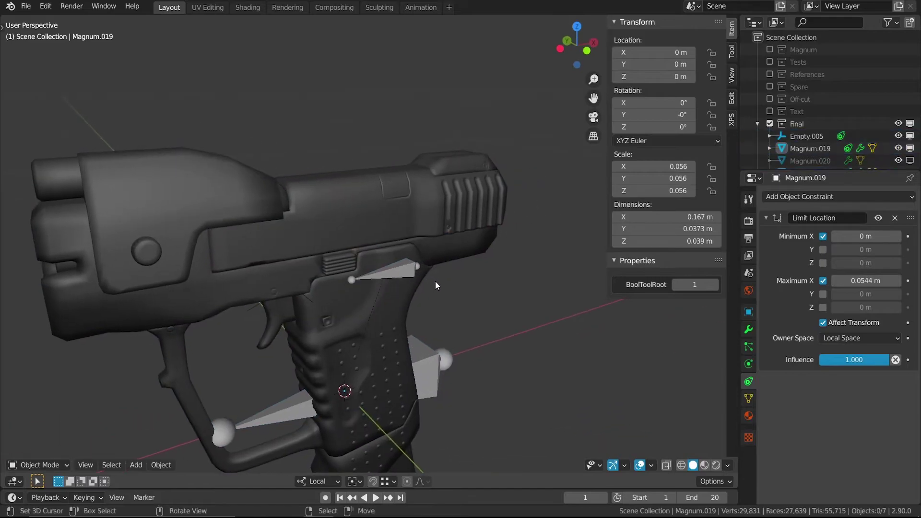
click(399, 276)
Test-move Armature.001 along its local X axis, then undo the move.
key(g)
key(x)
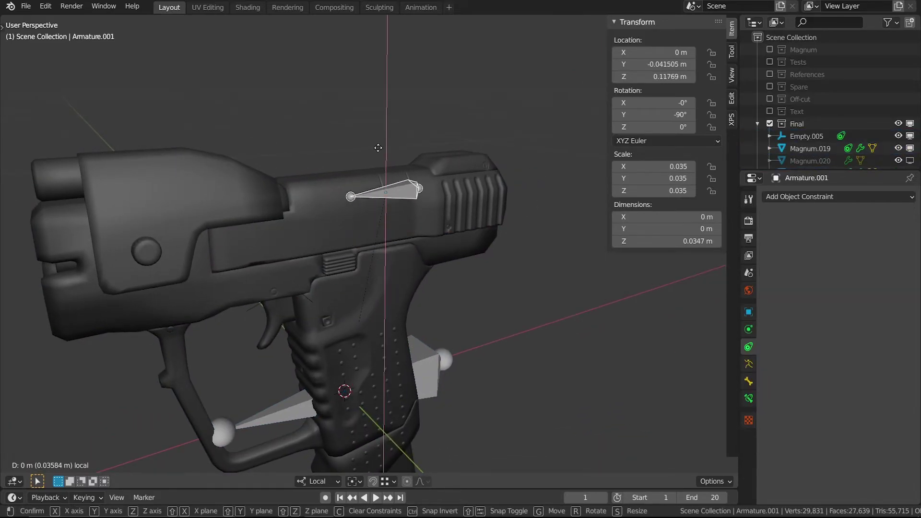
click(439, 305)
key(ctrl+z)
Select the pistol slide Magnum.019 and bring up its Add Object Constraint list.
middle_drag(392, 259, 334, 239)
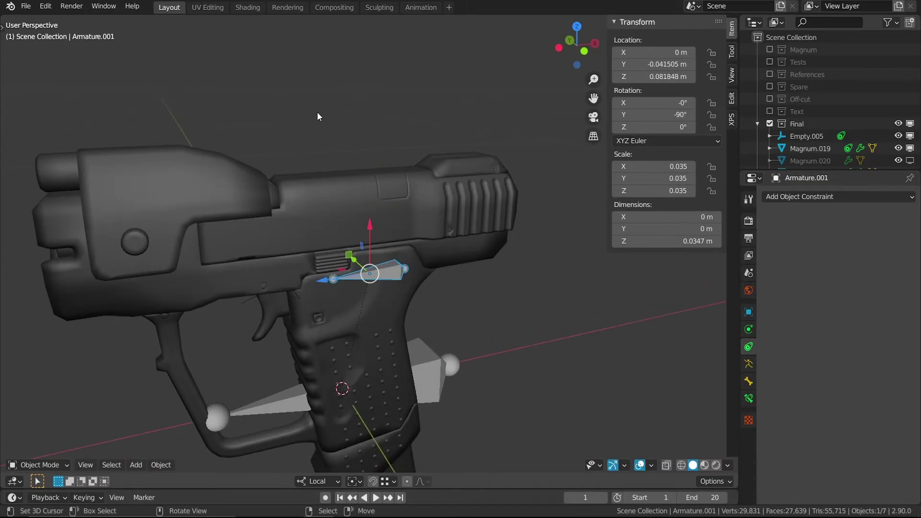
scroll(511, 318, up, 2)
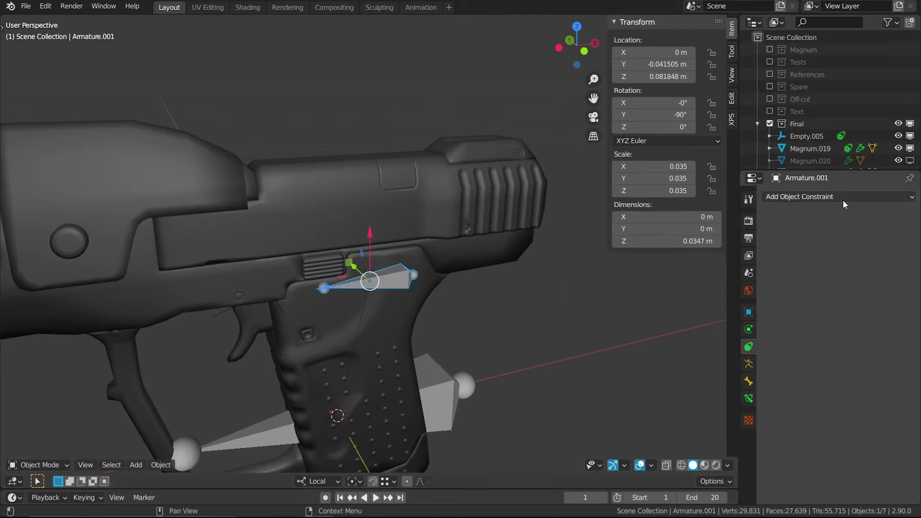
click(435, 190)
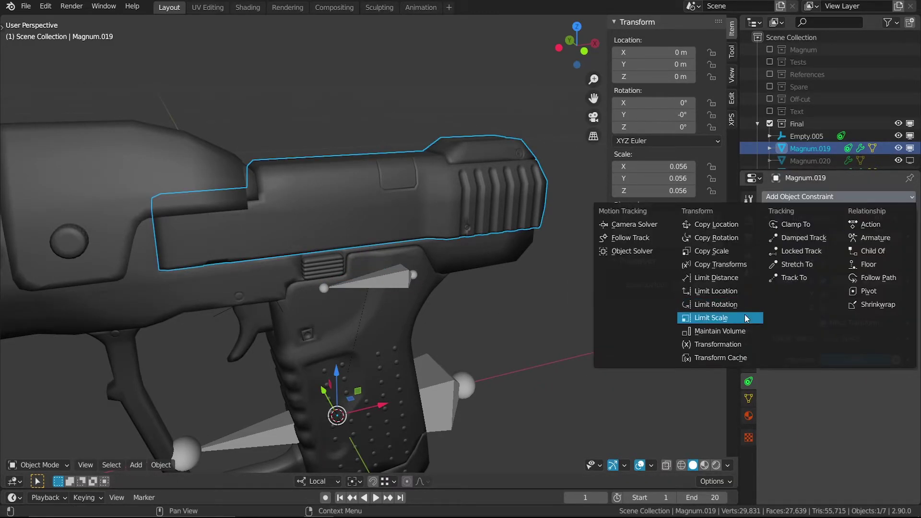
click(741, 345)
Set the slide's Transformation constraint target to Armature.001 with the eyedropper.
scroll(870, 360, down, 1)
click(896, 392)
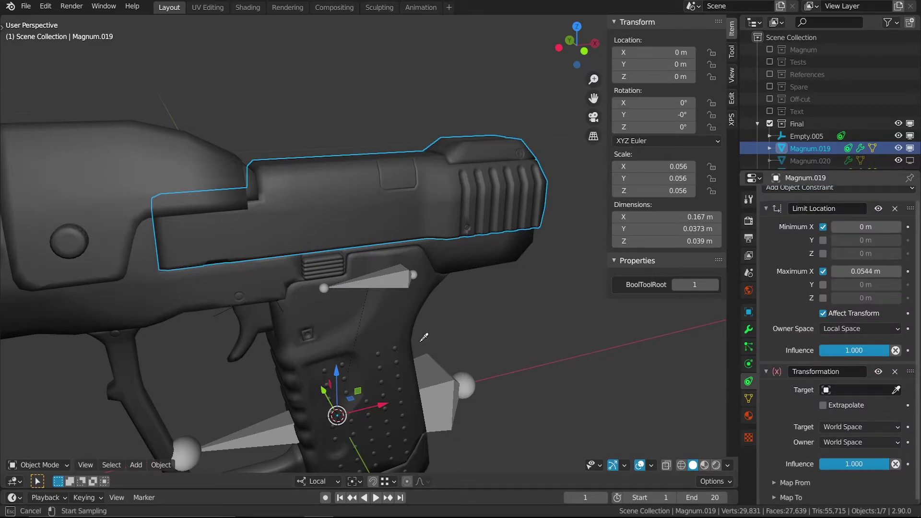
click(390, 273)
Rename the armature Armature.001 to 'Slide'.
click(390, 273)
key(F2)
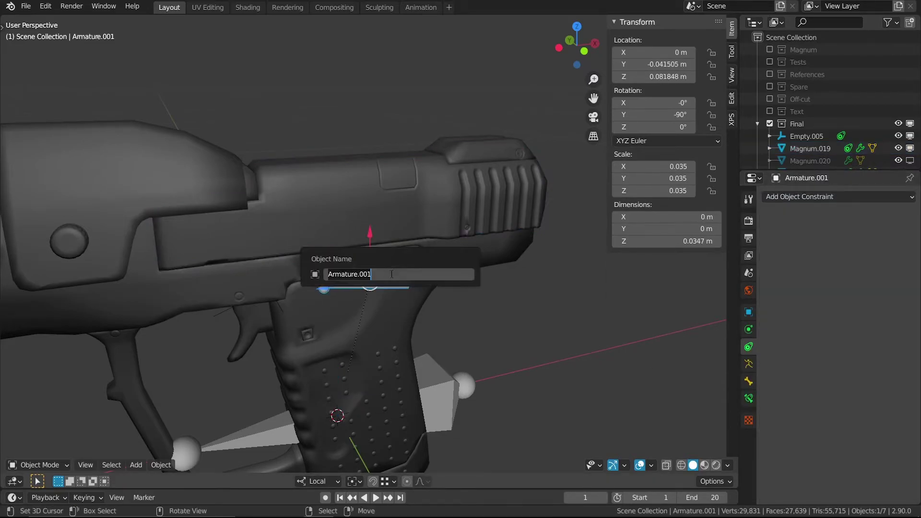
text(Slide)
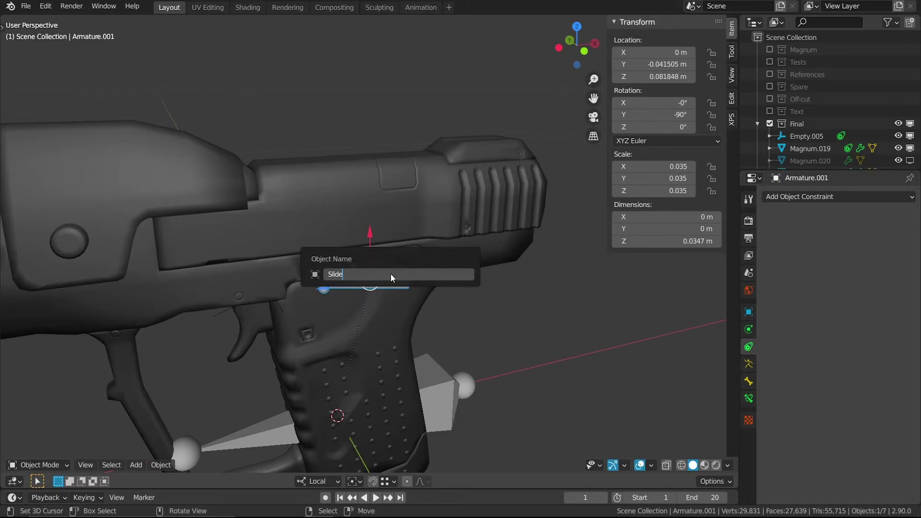
key(Return)
Reselect Magnum.019 and set the constraint's target space to Local Space.
click(403, 225)
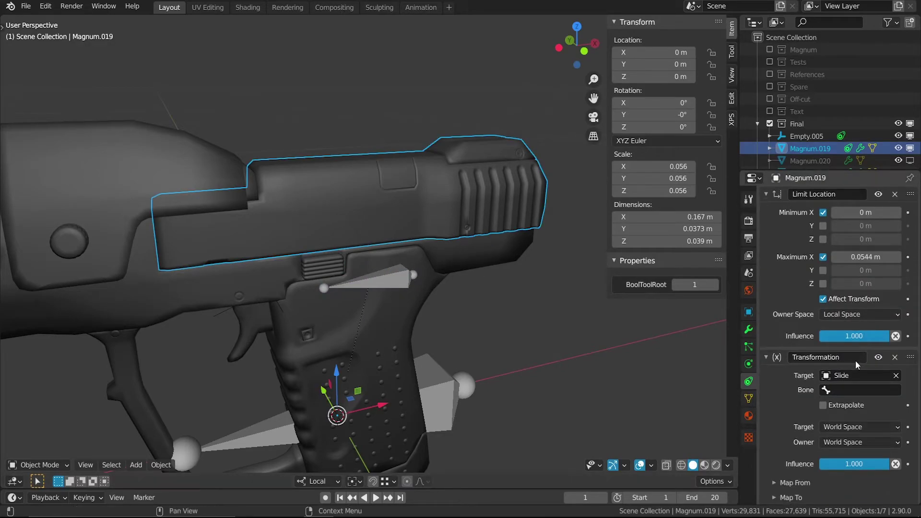
click(850, 426)
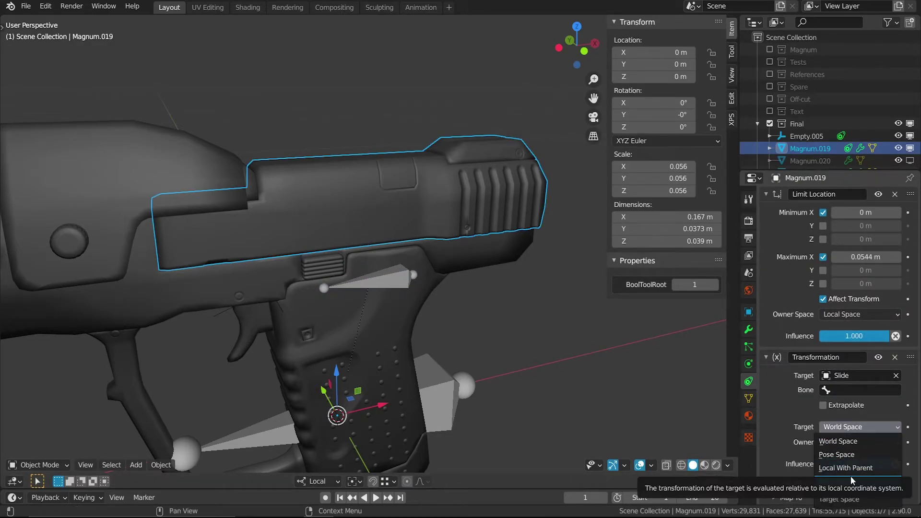
click(850, 478)
click(846, 448)
Set the constraint's owner space to Local Space and expand the Map From settings.
click(847, 471)
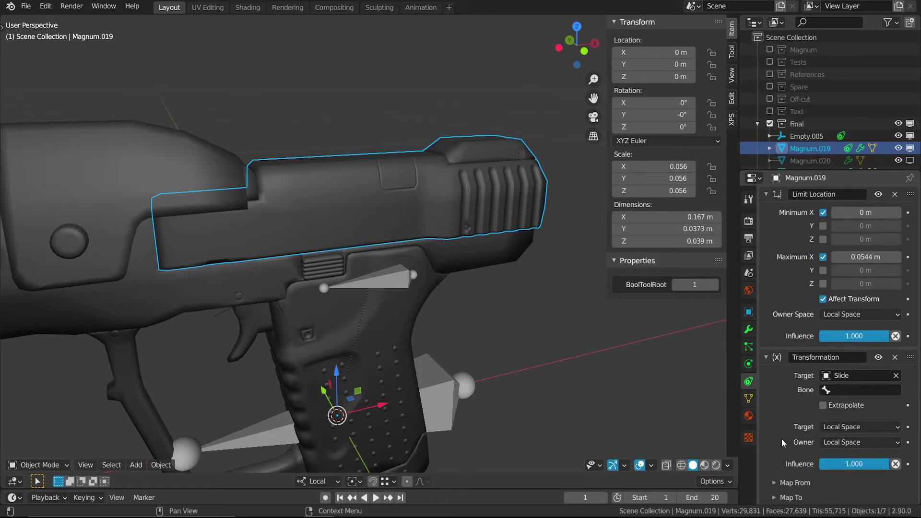
click(796, 482)
scroll(807, 436, down, 5)
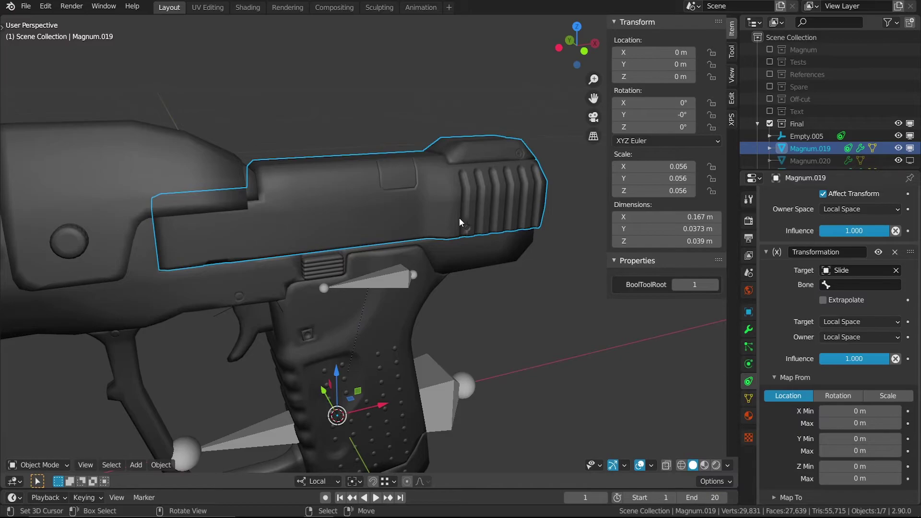
Paste the Slide armature's rest value 0.0818 into Map From Z Min on Magnum.019.
shift+right_click(395, 284)
click(398, 283)
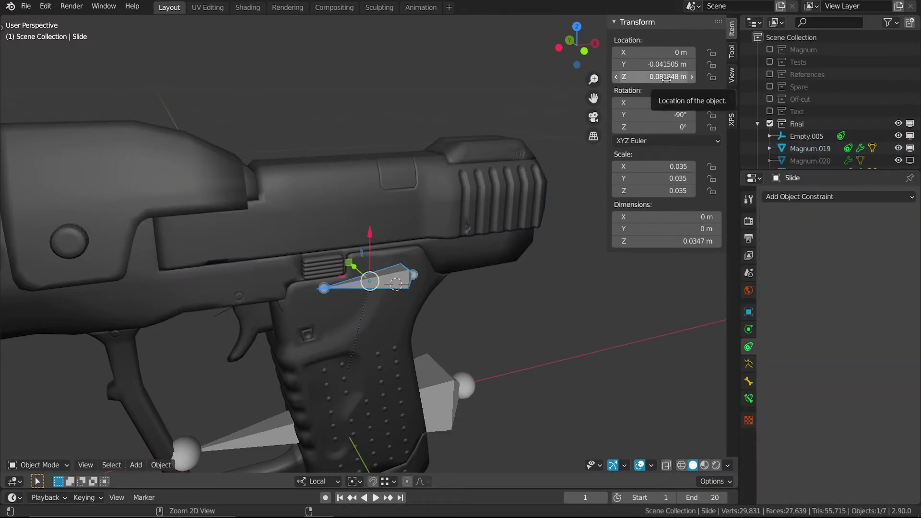
click(393, 202)
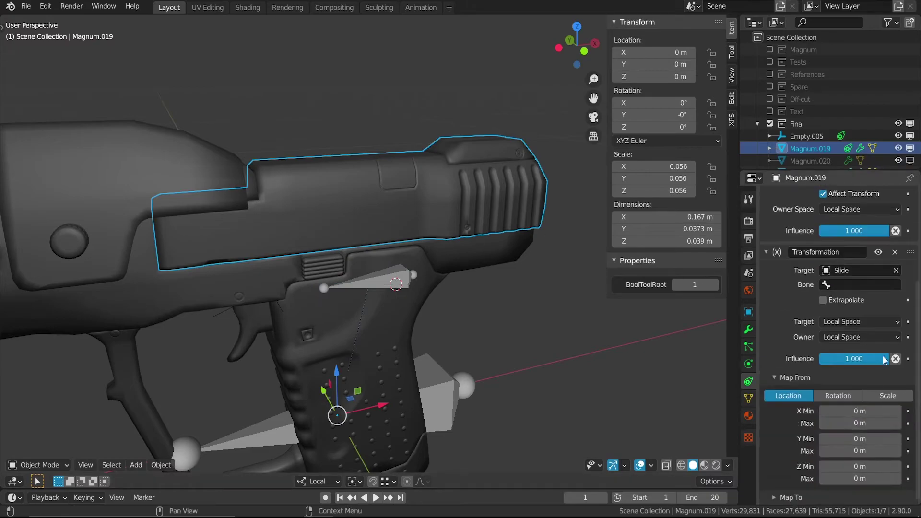
key(ctrl+v)
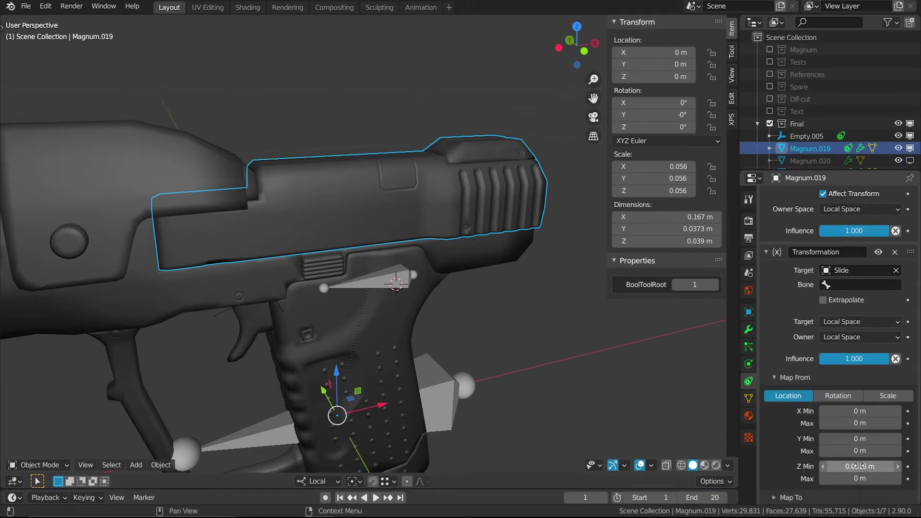
Raise the Slide armature along local X, then view Magnum.019's Map From/Map To ranges.
click(395, 284)
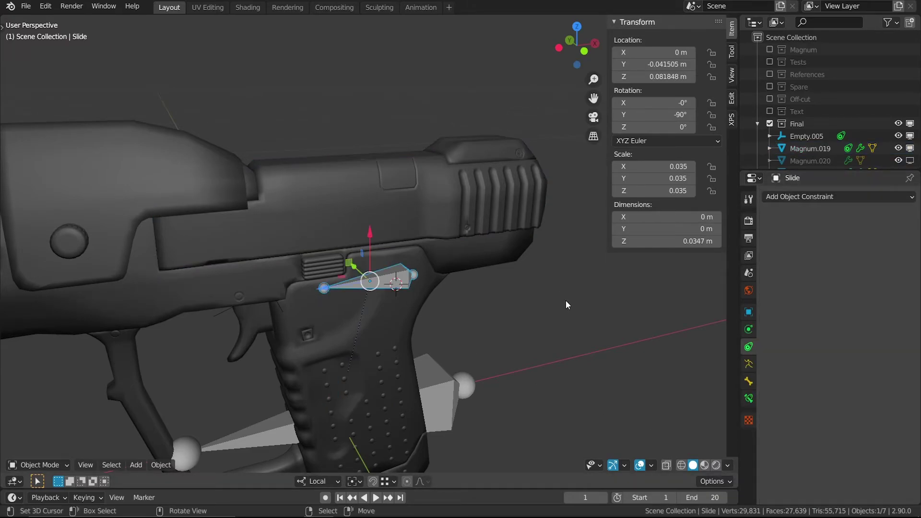
key(g)
key(x)
key(x)
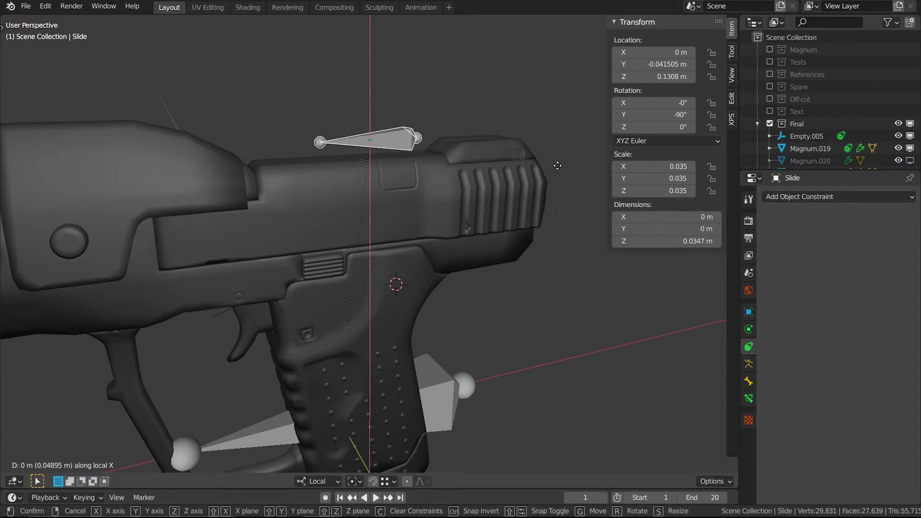
click(557, 165)
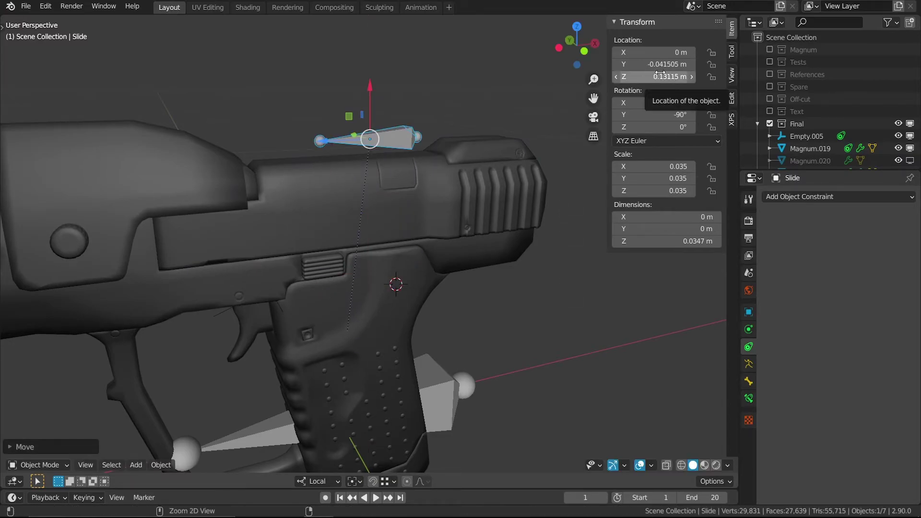
click(436, 190)
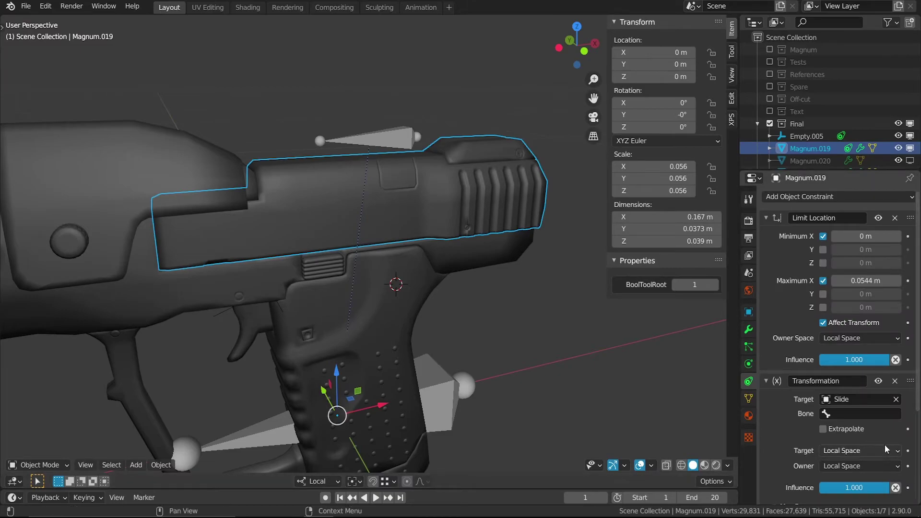
scroll(886, 449, down, 5)
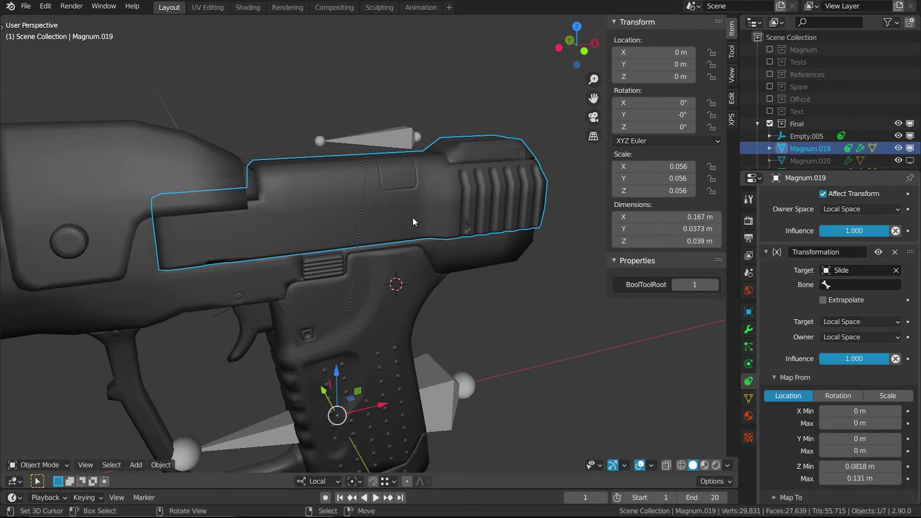
scroll(799, 499, down, 6)
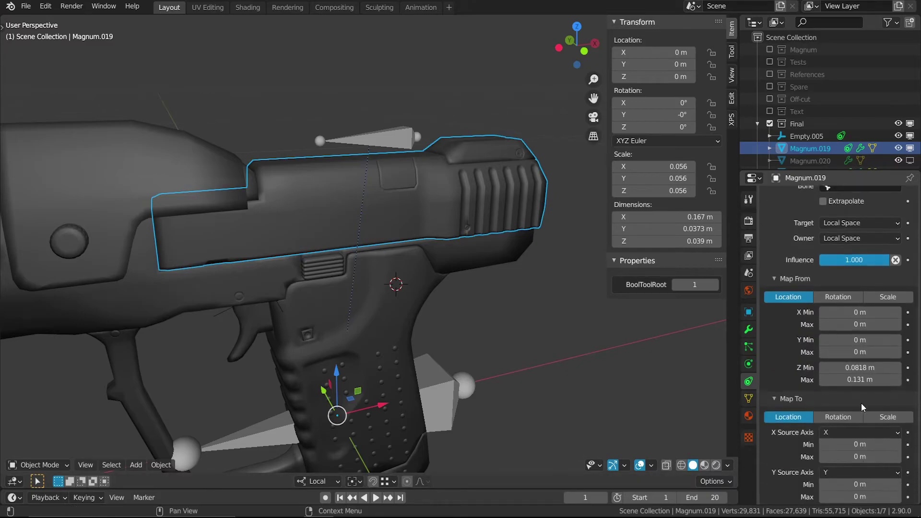
Make the Slide's Z drive the slide's X, with Map To X Max 0.0544 m from Magnum.021.
click(835, 373)
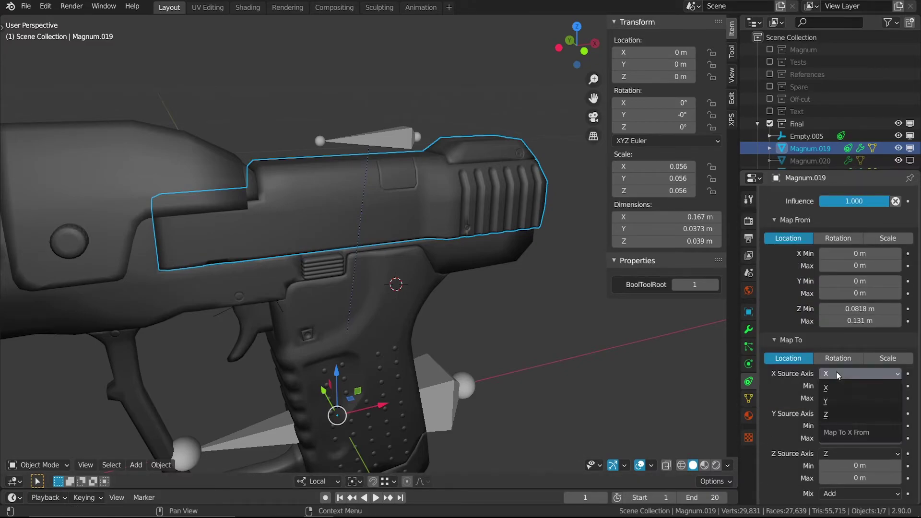
click(850, 415)
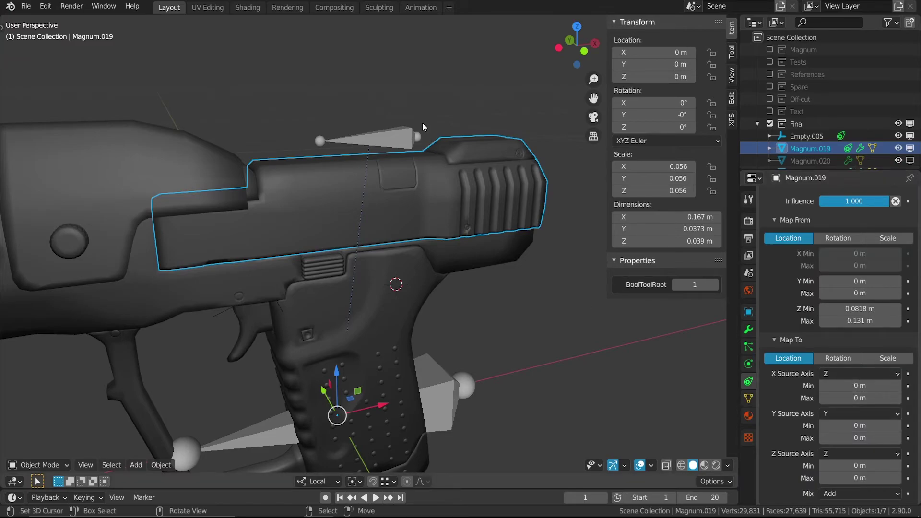
click(334, 262)
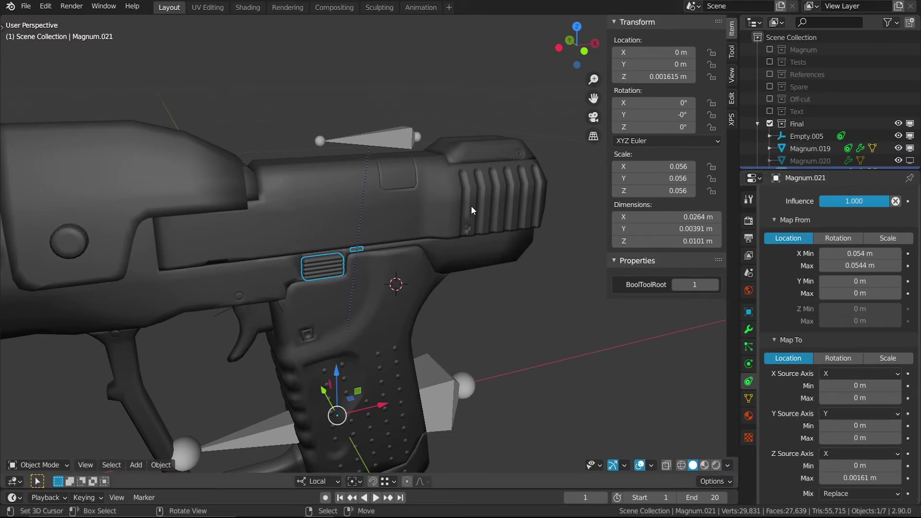
click(442, 194)
scroll(866, 423, down, 8)
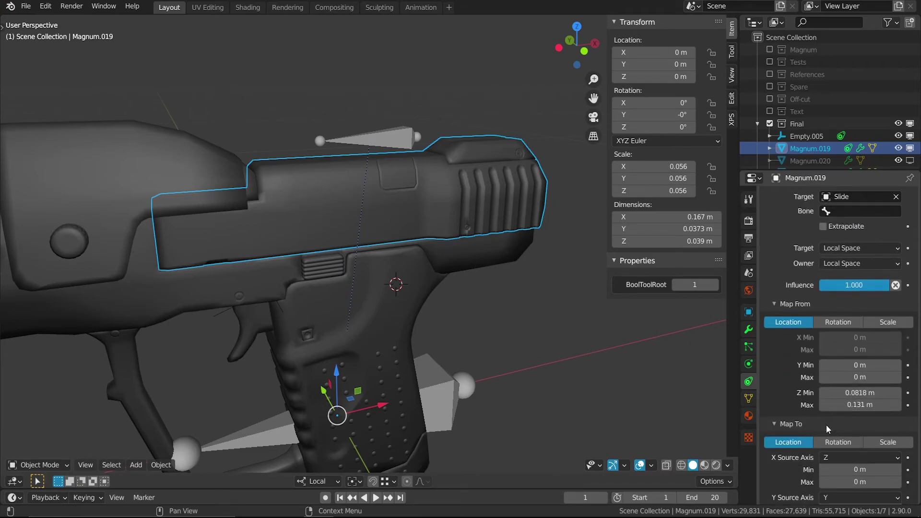
text(0.0544 m)
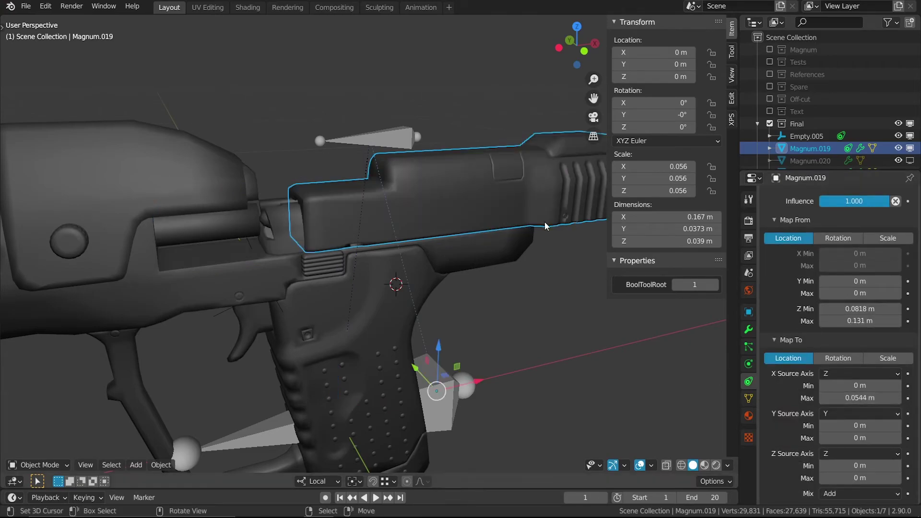
Test-move the Slide control to check the gun slide follows, undo, and review the mapping.
click(405, 137)
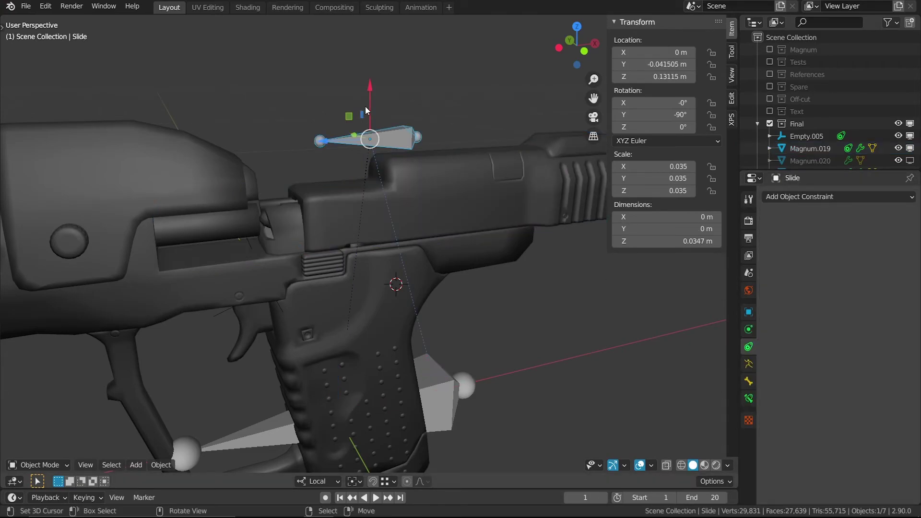
drag(369, 89, 382, 237)
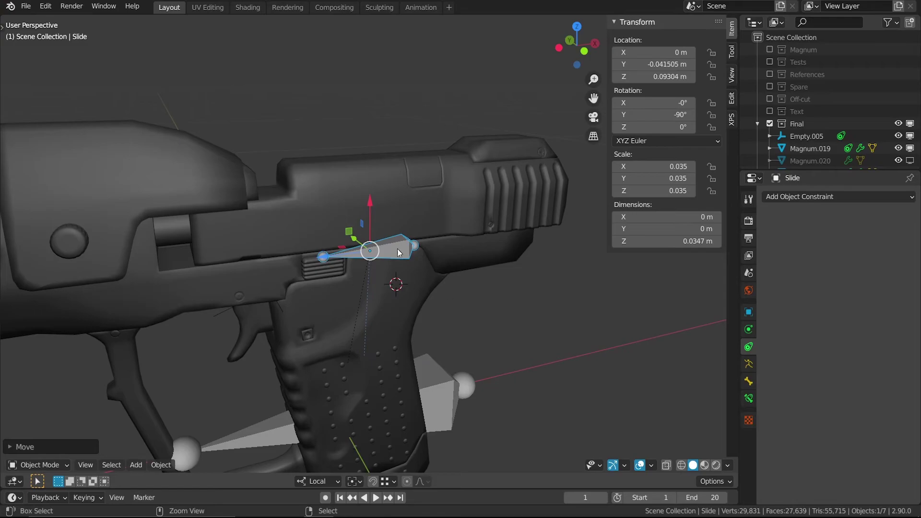
key(ctrl+z)
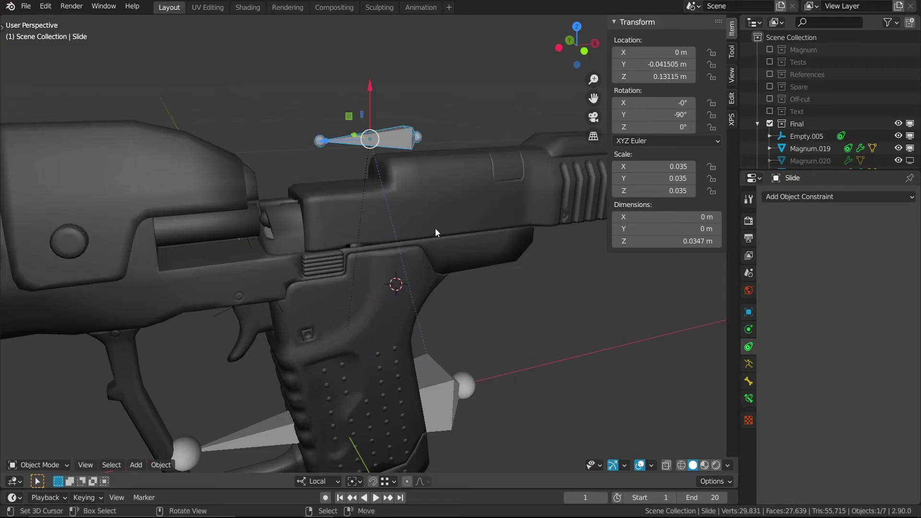
click(437, 201)
scroll(873, 329, down, 10)
scroll(873, 329, down, 5)
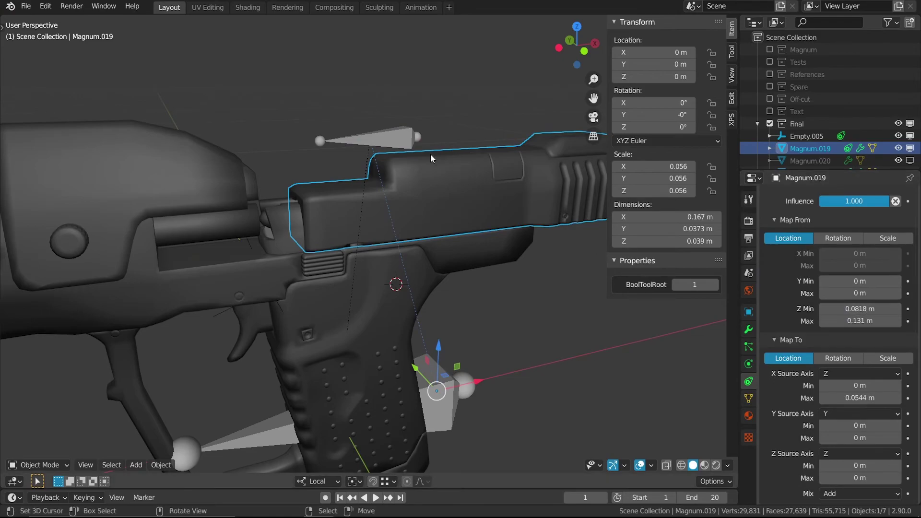
Set the Slide control's Location Z to 0.081848 m.
click(416, 139)
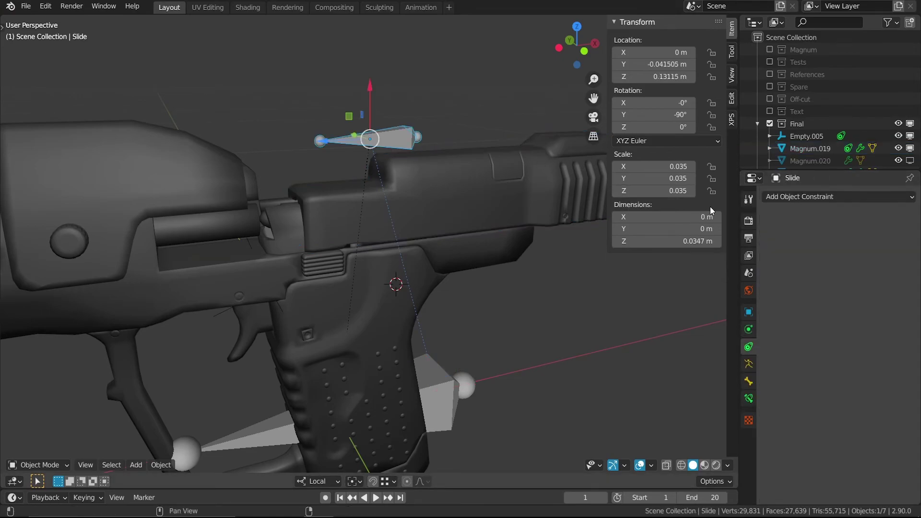
text(0.081848)
click(652, 75)
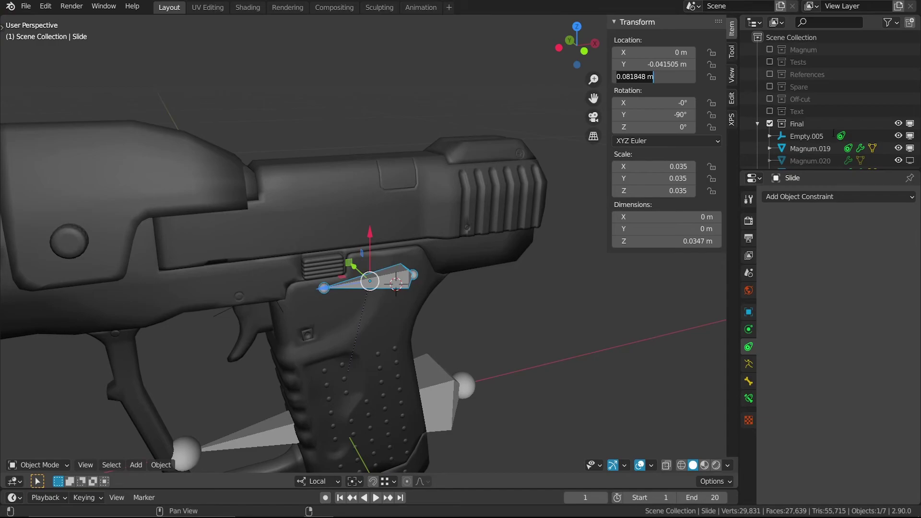
Add a Limit Location constraint to Slide with Minimum Z enabled at 0.0818 m.
click(819, 198)
click(819, 198)
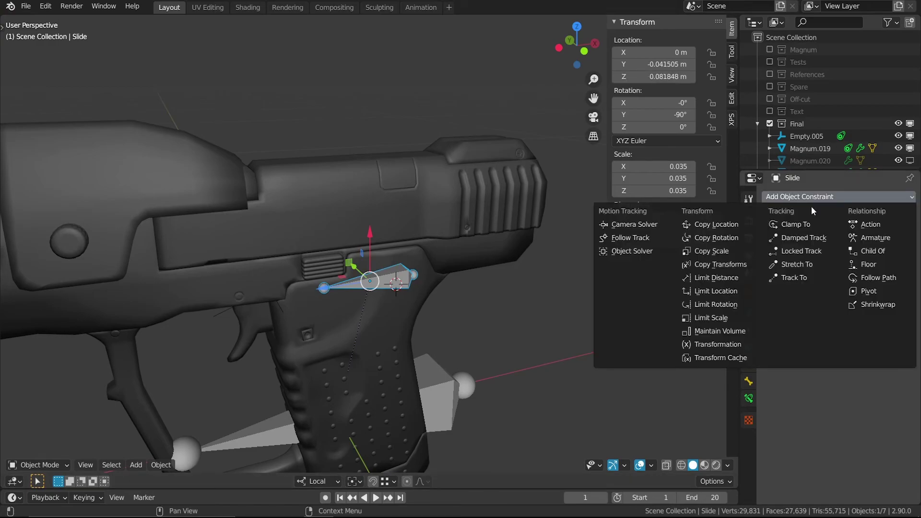
click(736, 291)
click(823, 263)
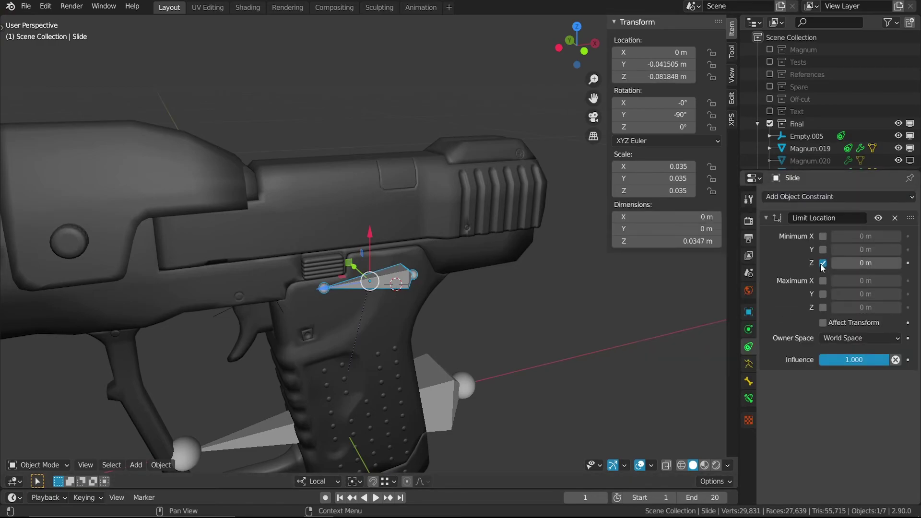
text(0.0818 m)
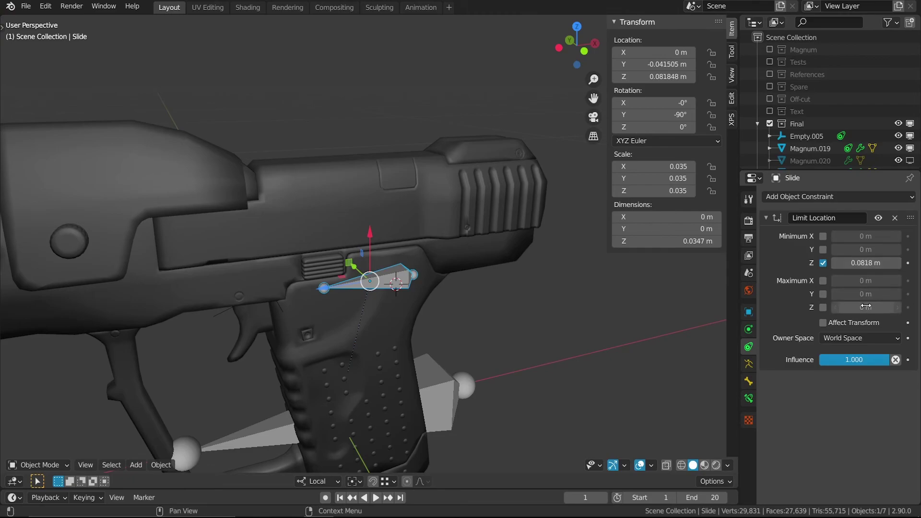
Put the limit in Local Space and enable Maximum Z at 0.131 m.
click(886, 337)
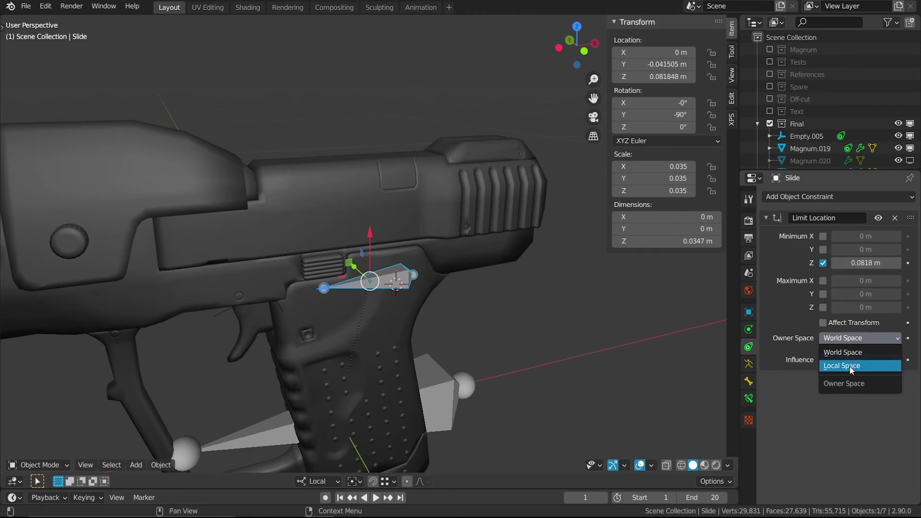
click(850, 365)
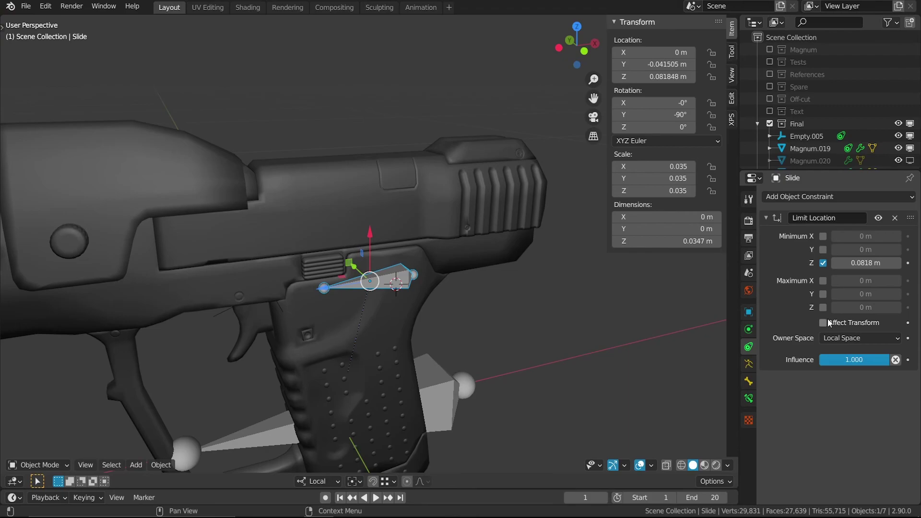
click(823, 307)
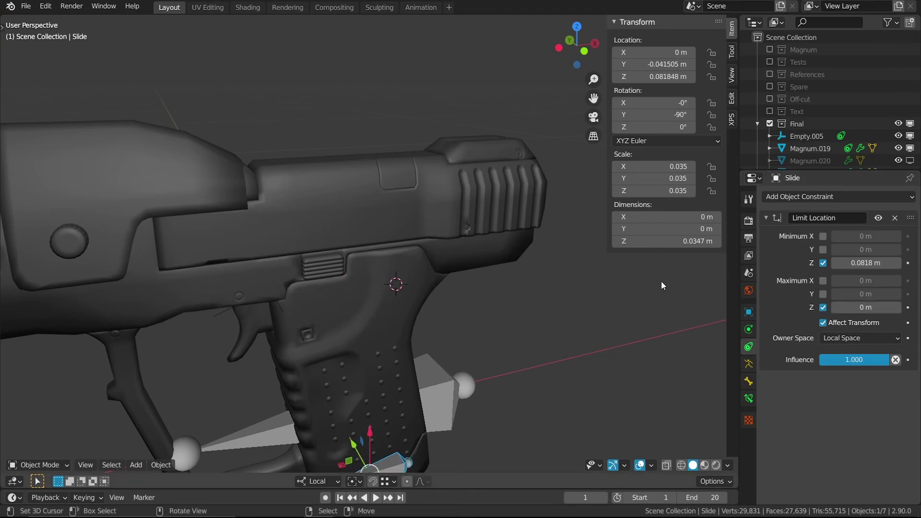
right_click(471, 190)
click(470, 190)
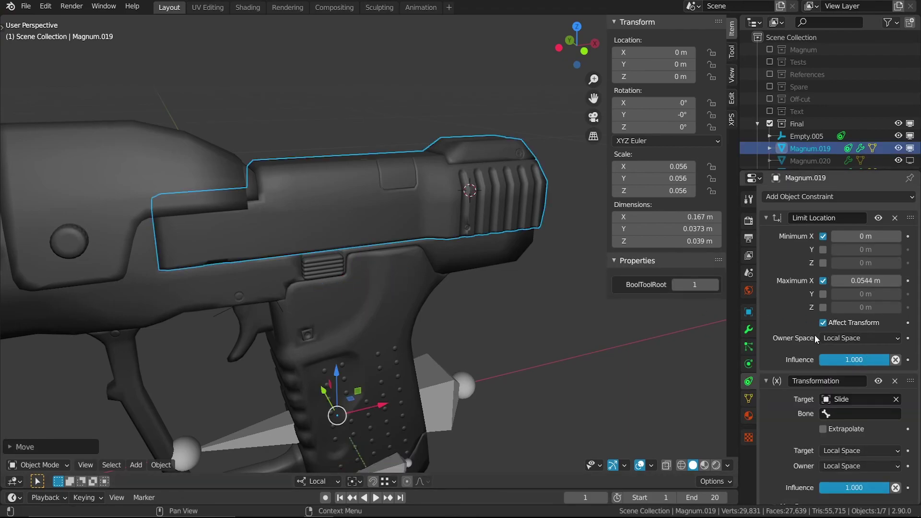
scroll(848, 383, down, 10)
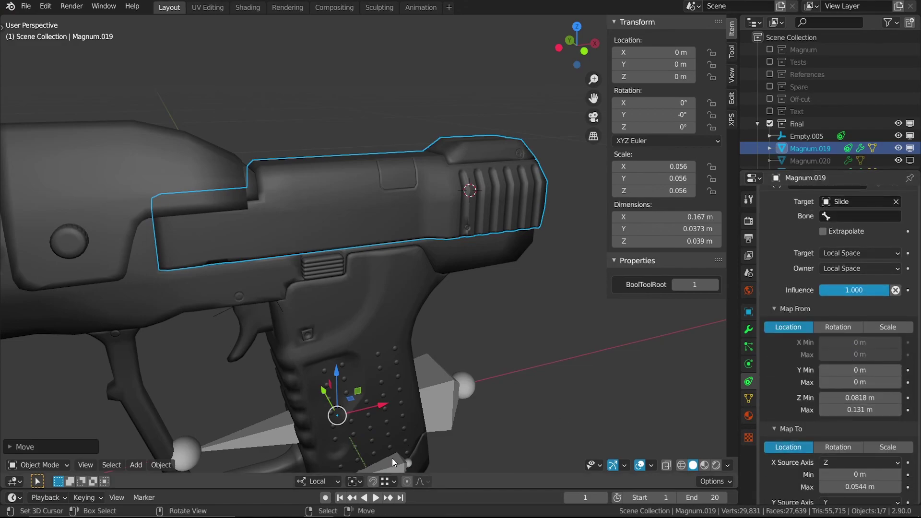
right_click(393, 458)
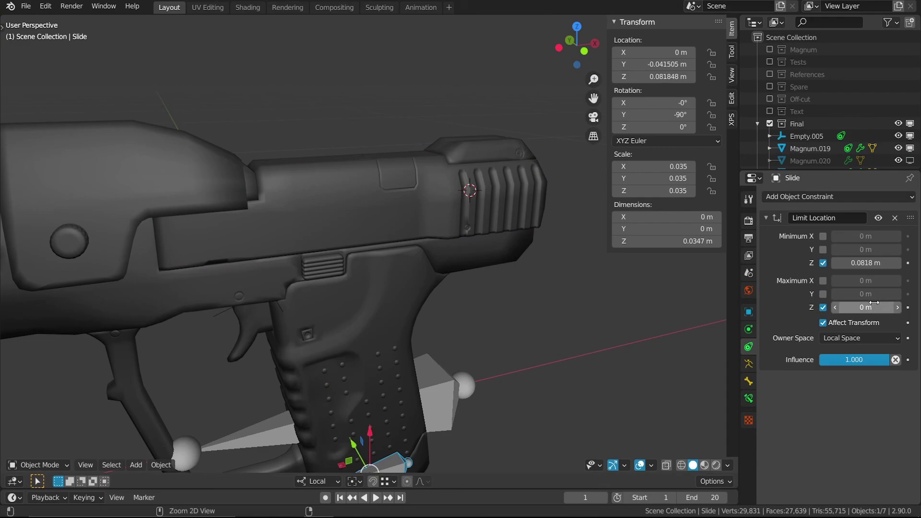
drag(873, 303, 897, 302)
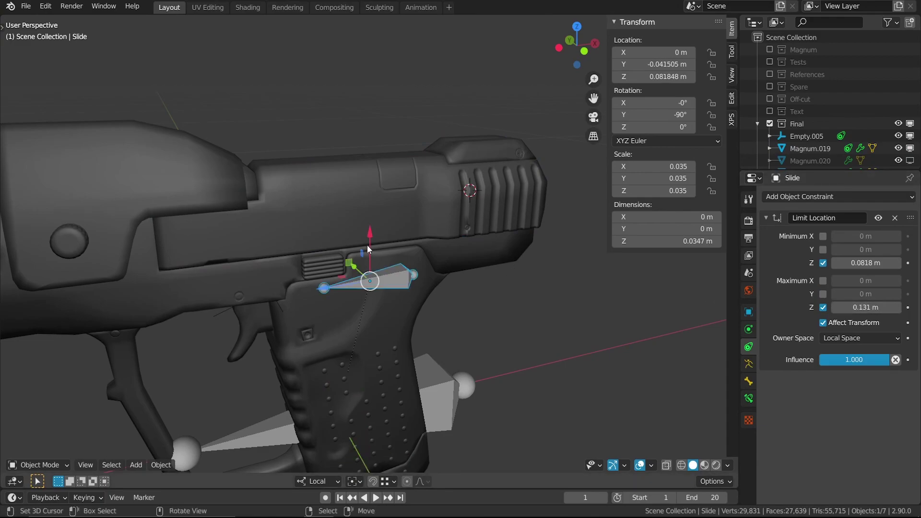